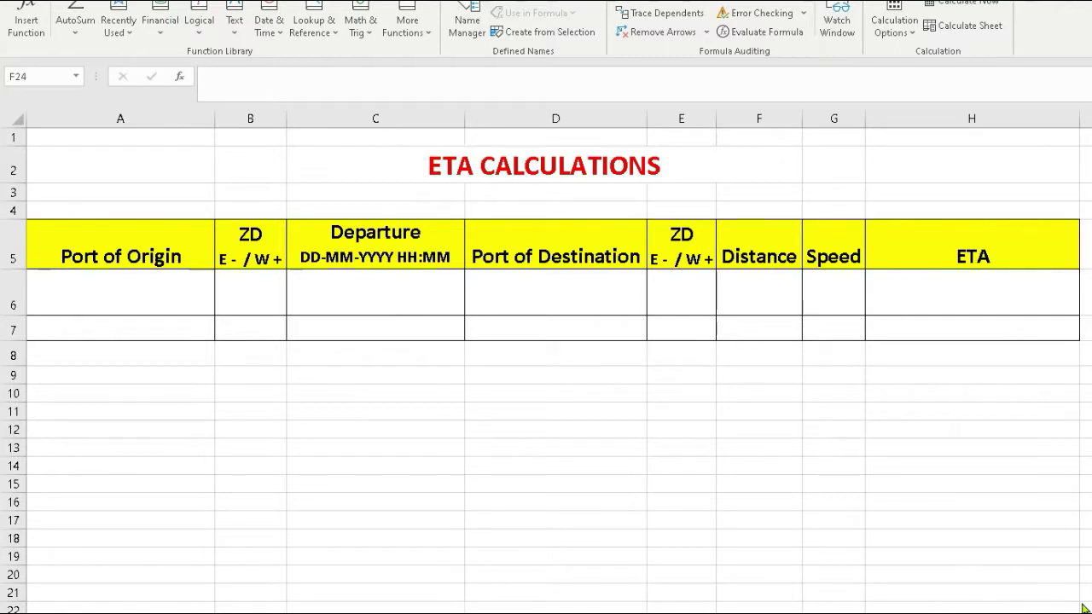
# Check the format options of departure cell C6, closing Format Cells without changes.
pyautogui.click(395, 291)
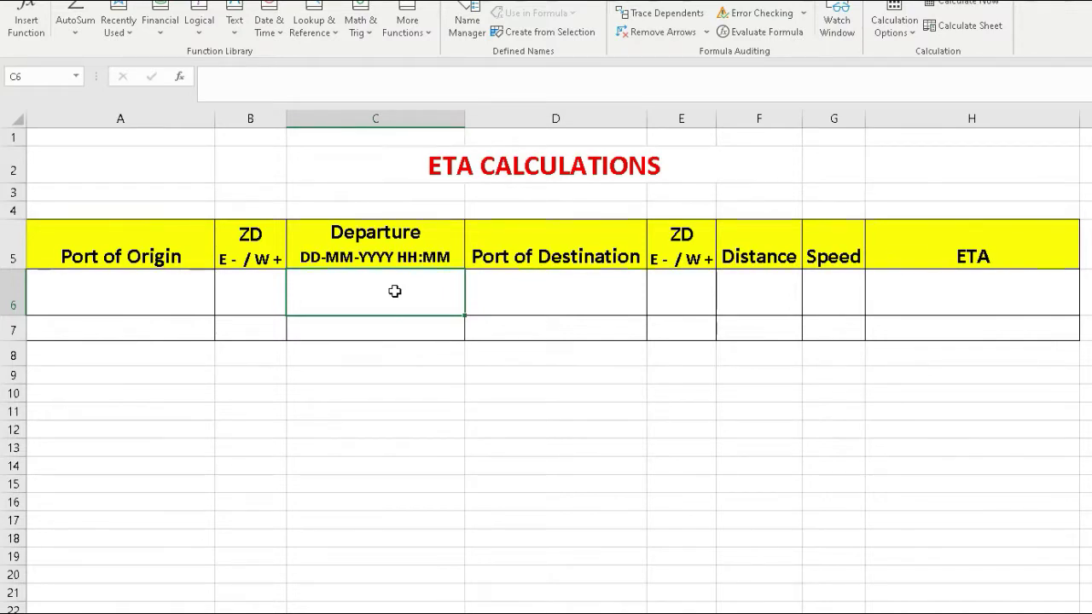
pyautogui.rightClick(395, 292)
pyautogui.click(361, 290)
pyautogui.rightClick(362, 291)
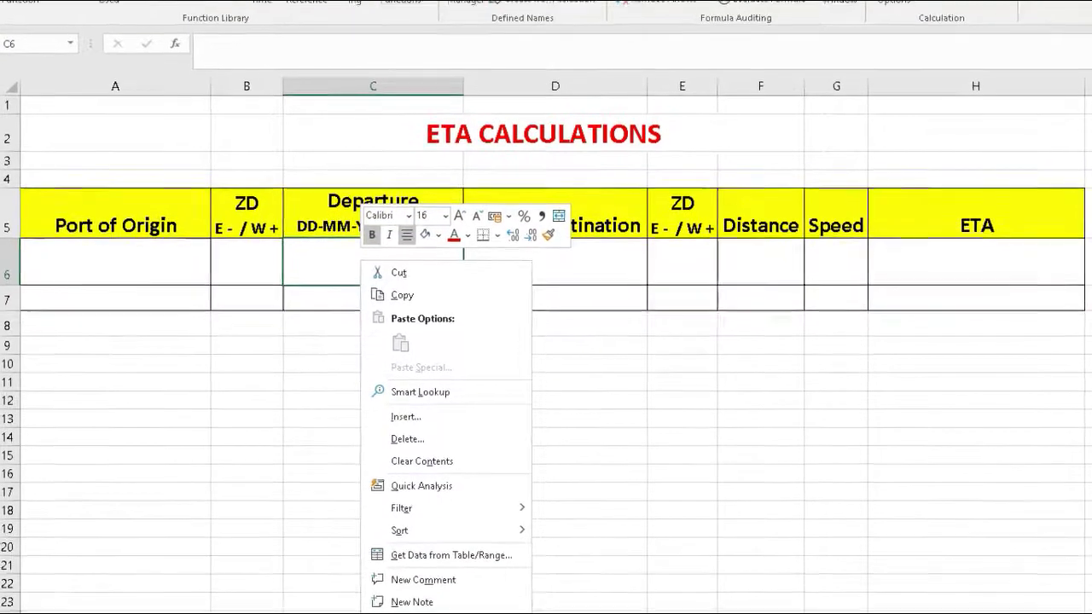
pyautogui.click(426, 613)
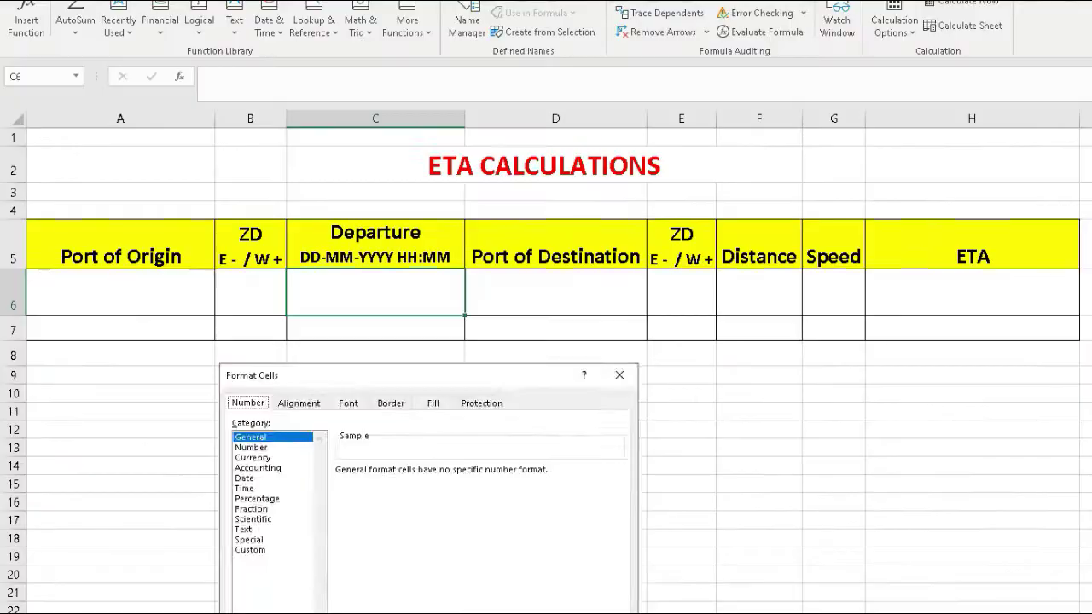
pyautogui.press('Escape')
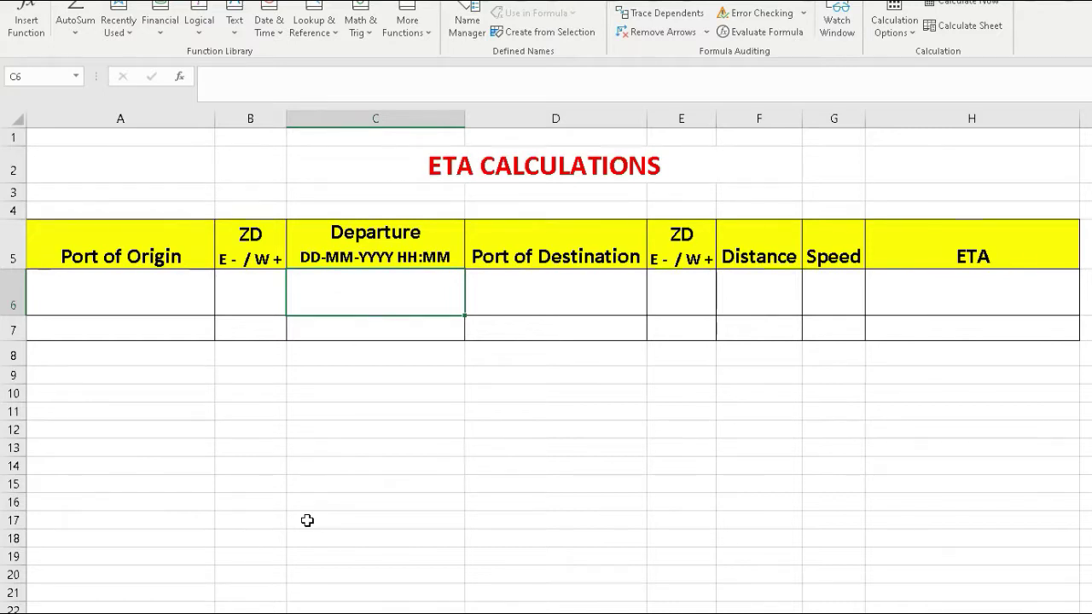
# Enter 9-9-21 07:00 as the first voyage's departure time in C6.
pyautogui.write('9')
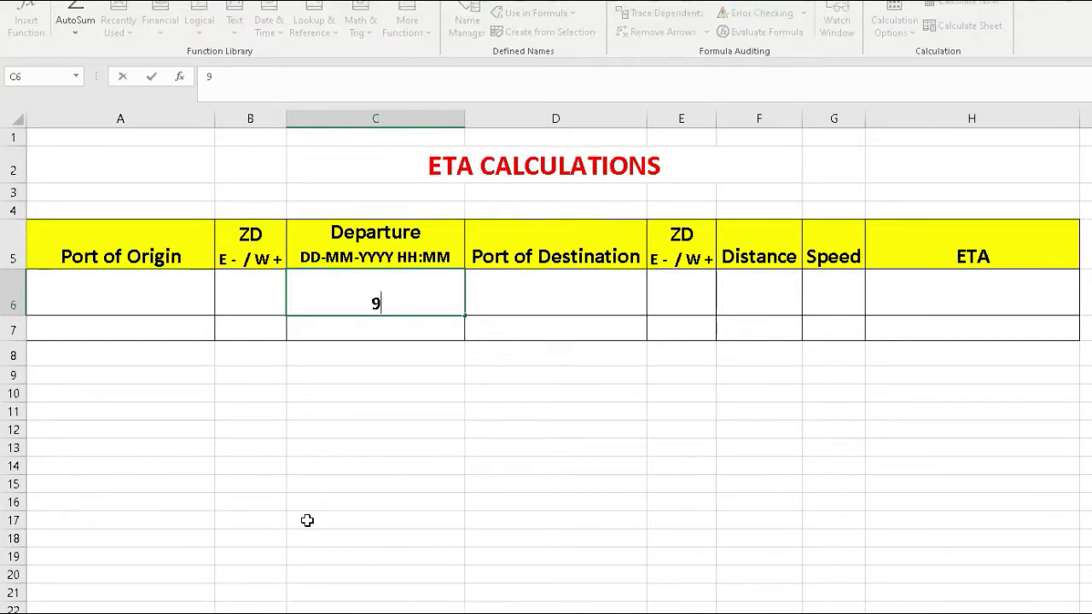
pyautogui.write('-9-21 07:')
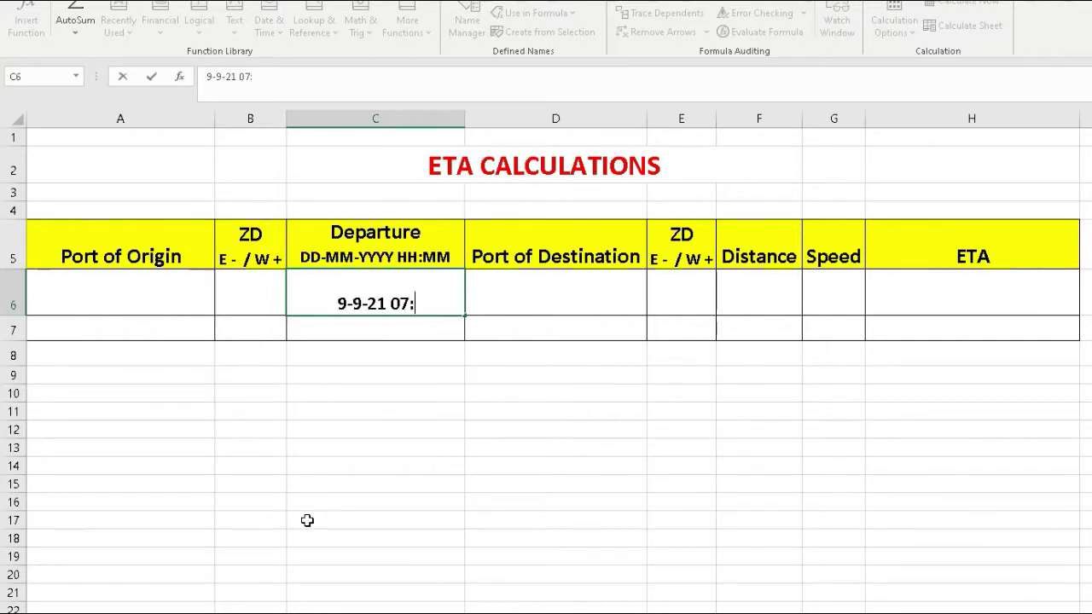
pyautogui.write('00')
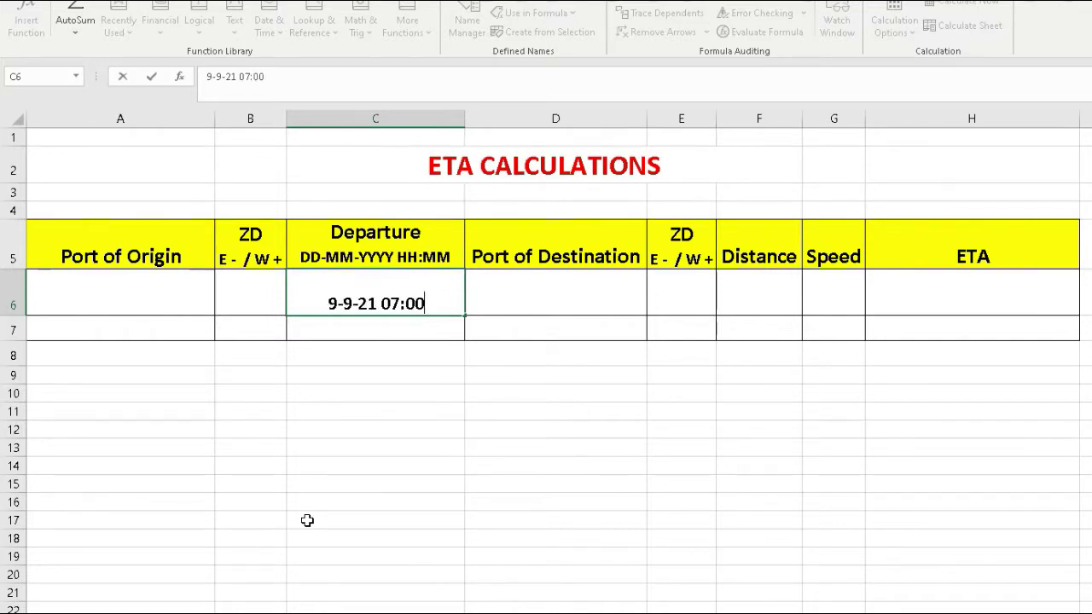
pyautogui.press('Return')
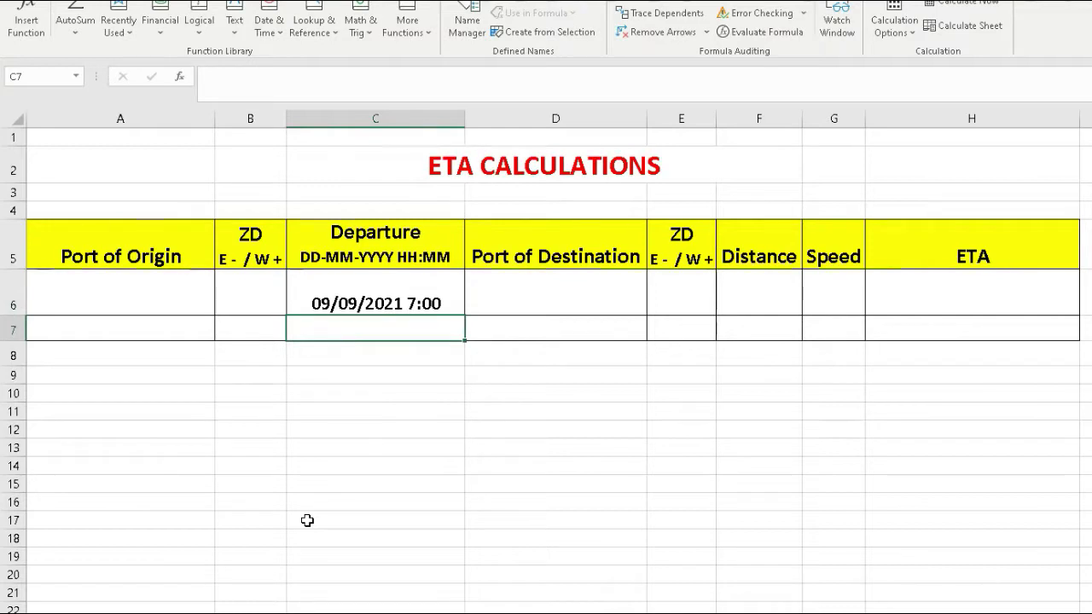
pyautogui.click(397, 302)
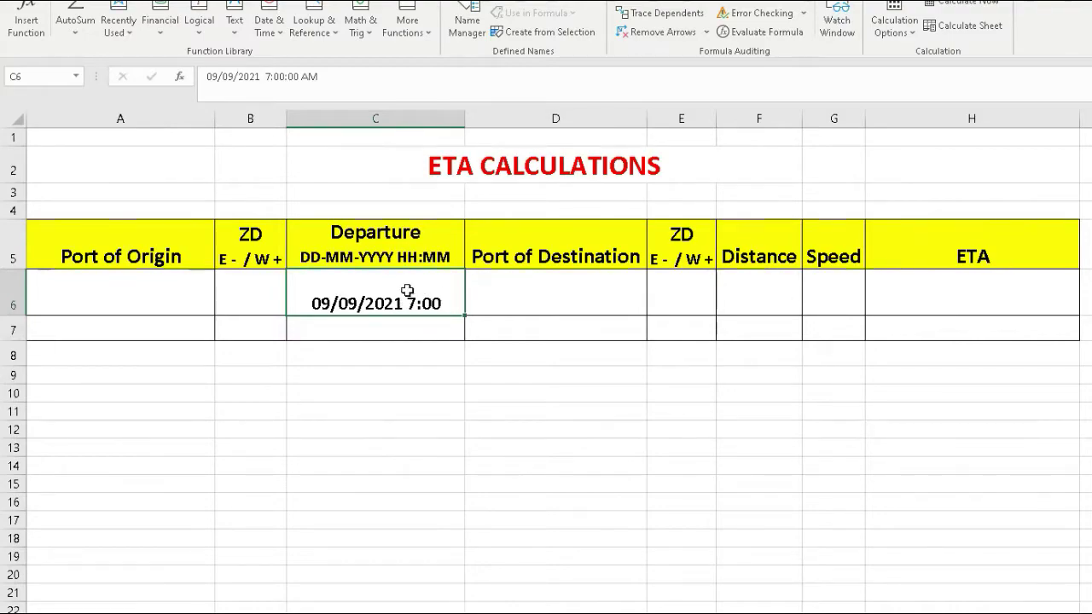
# Apply the custom dd/mm/yyyy h:mm date-time format to departure cell C6.
pyautogui.rightClick(408, 290)
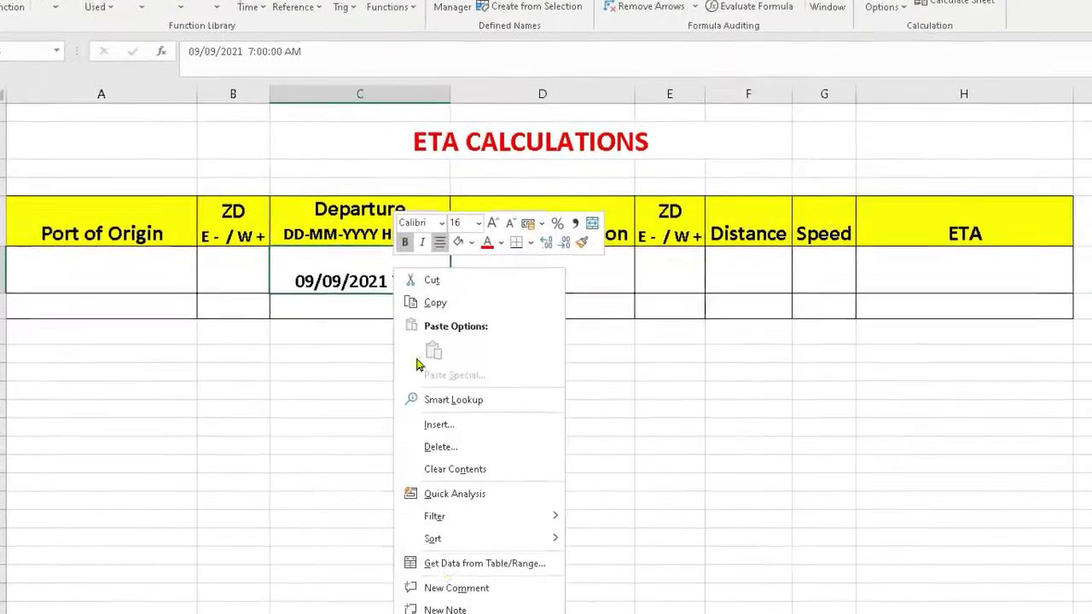
pyautogui.click(439, 613)
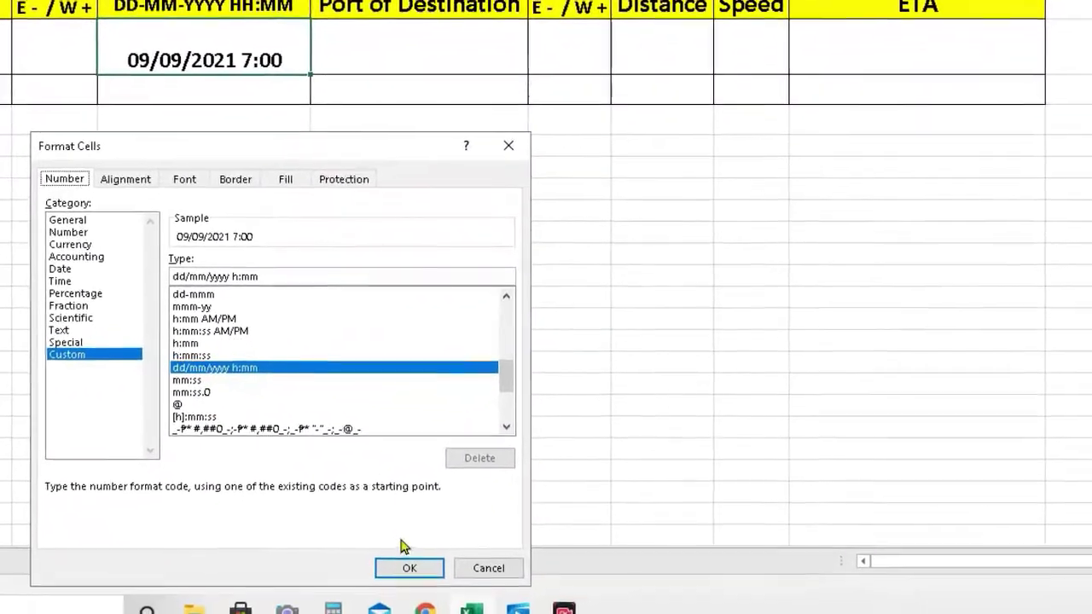
pyautogui.click(397, 561)
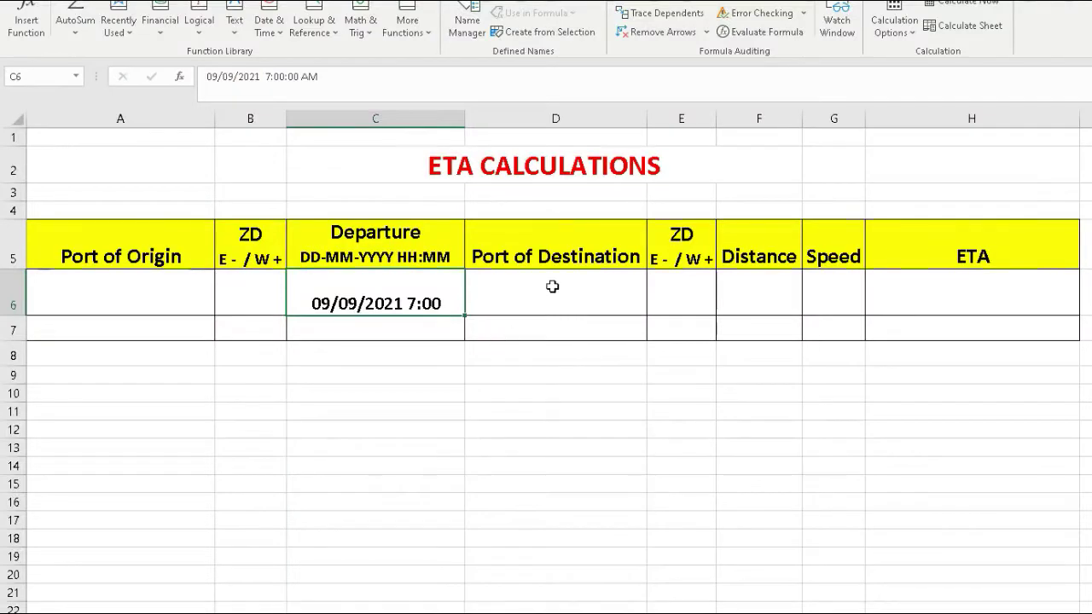
pyautogui.click(552, 287)
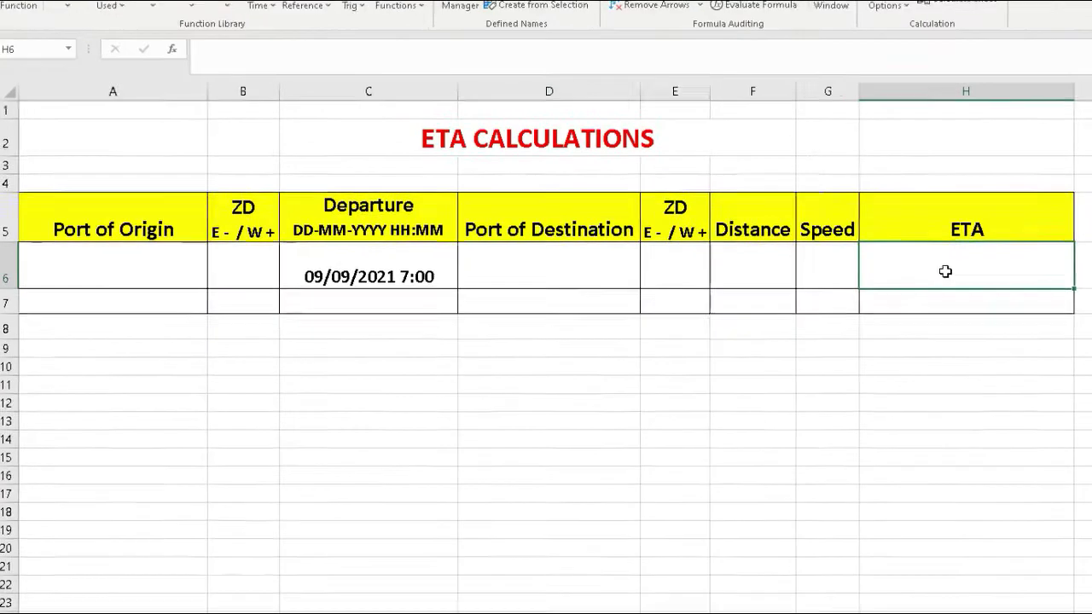
# Give the empty ETA cell H6 the custom dd/mm/yyyy h:mm number format.
pyautogui.rightClick(951, 298)
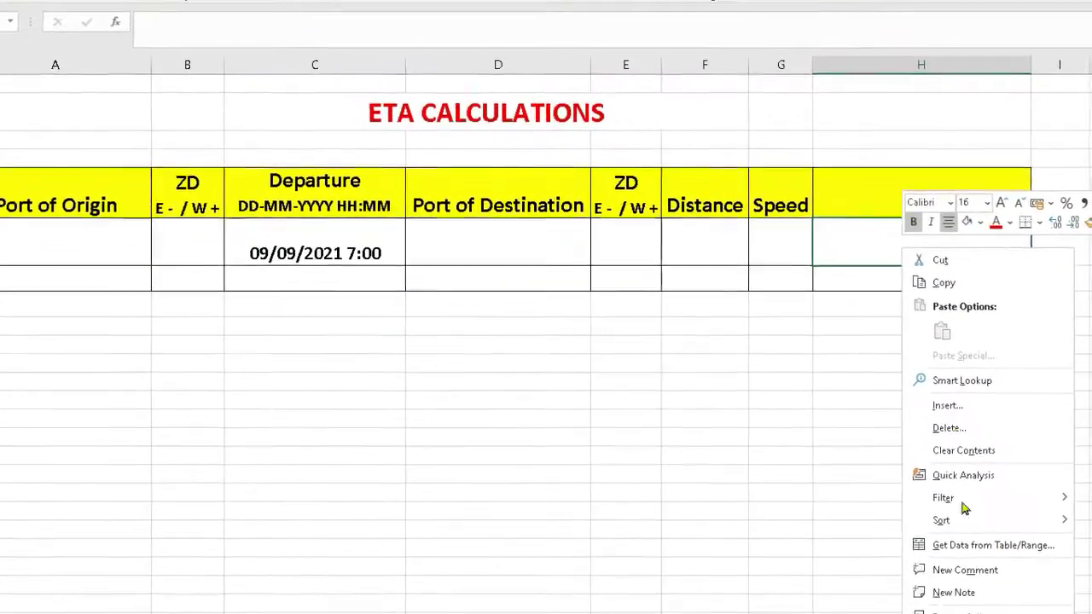
pyautogui.click(974, 613)
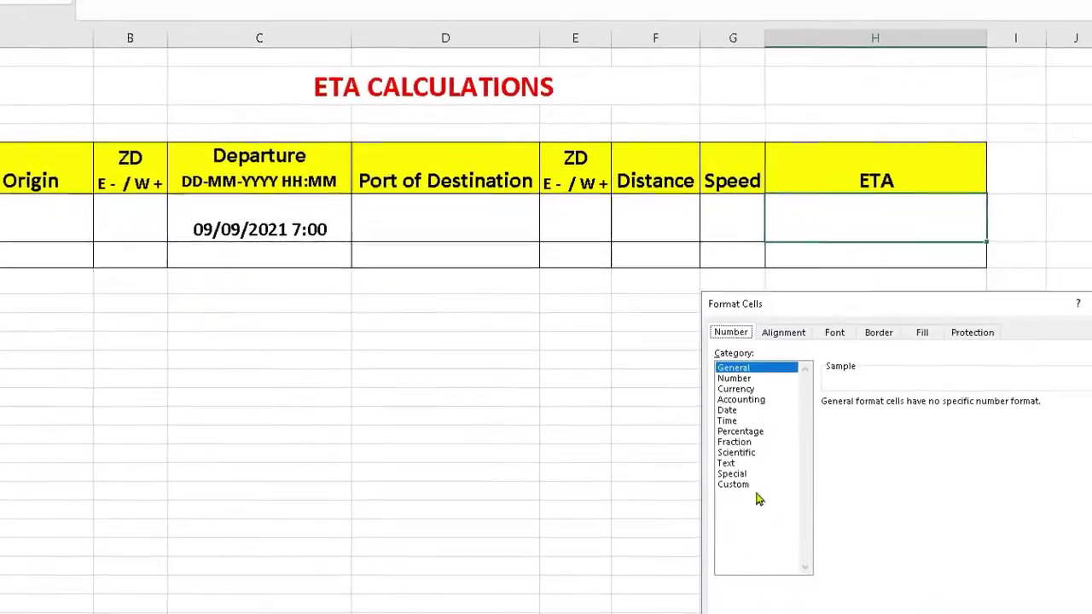
pyautogui.click(745, 490)
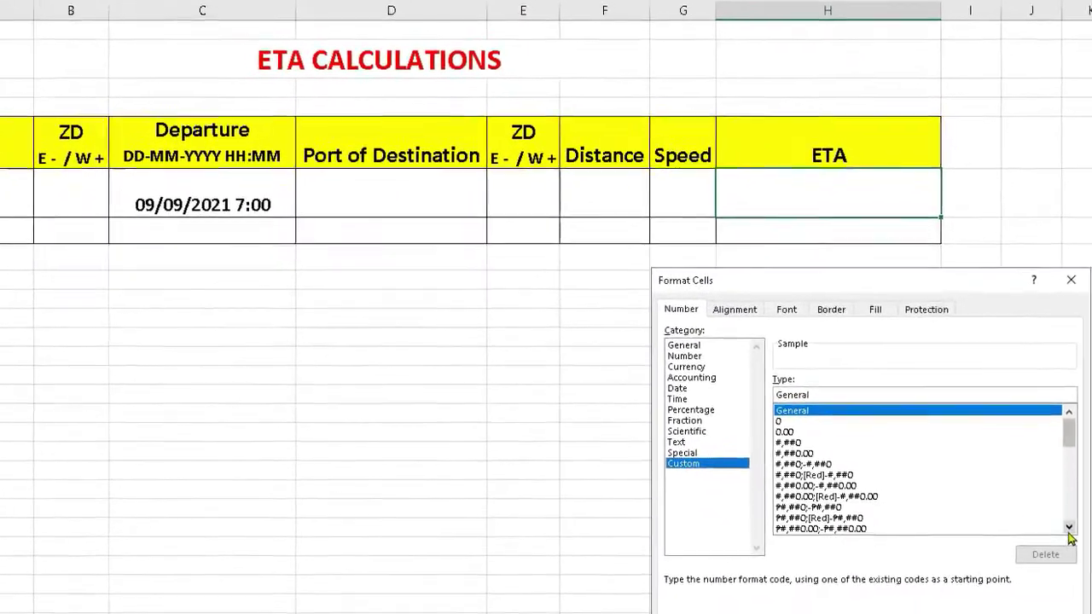
pyautogui.scroll(-3, 1047, 524)
pyautogui.scroll(-3, 1035, 523)
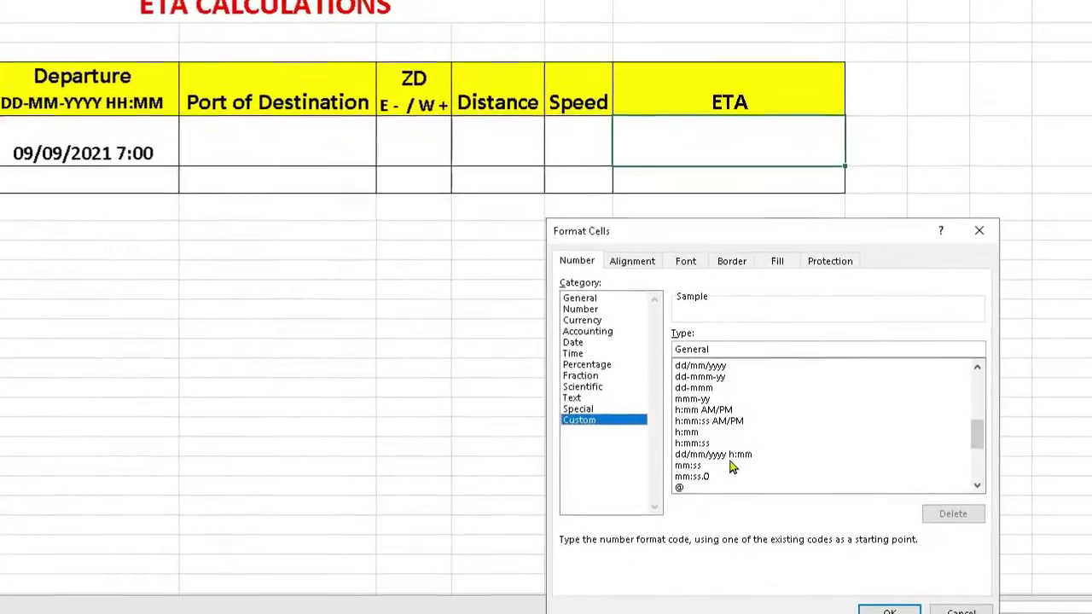
pyautogui.click(740, 461)
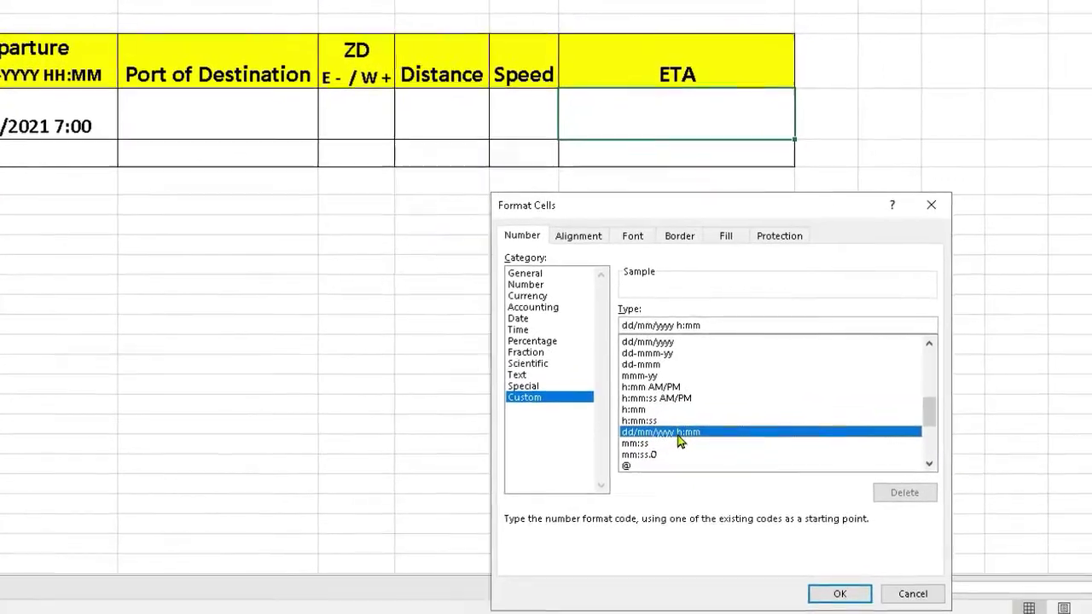
pyautogui.click(802, 579)
pyautogui.scroll(-1, 708, 313)
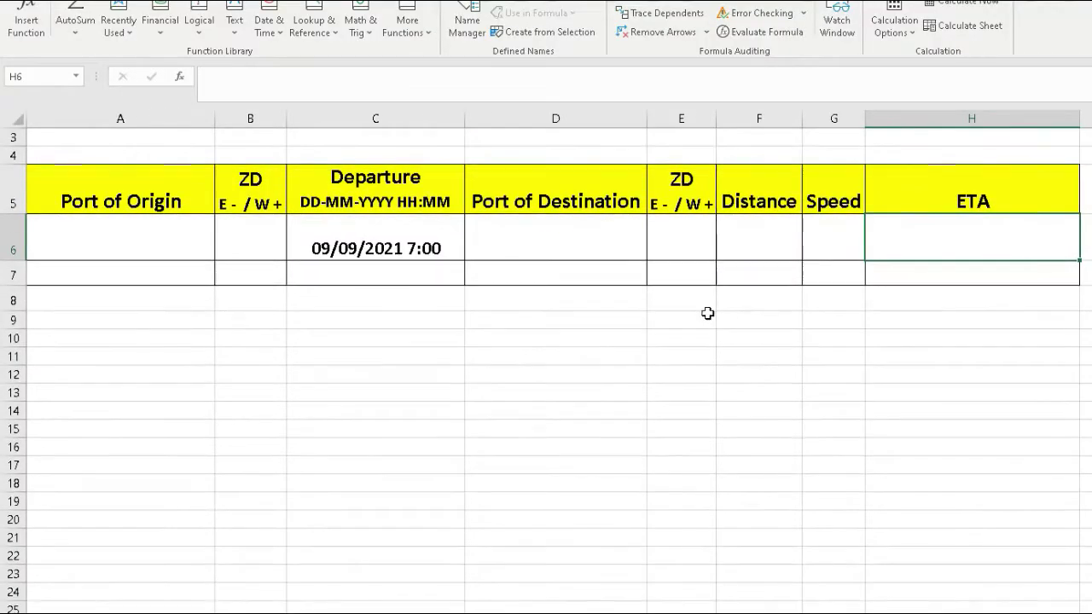
pyautogui.scroll(1, 502, 332)
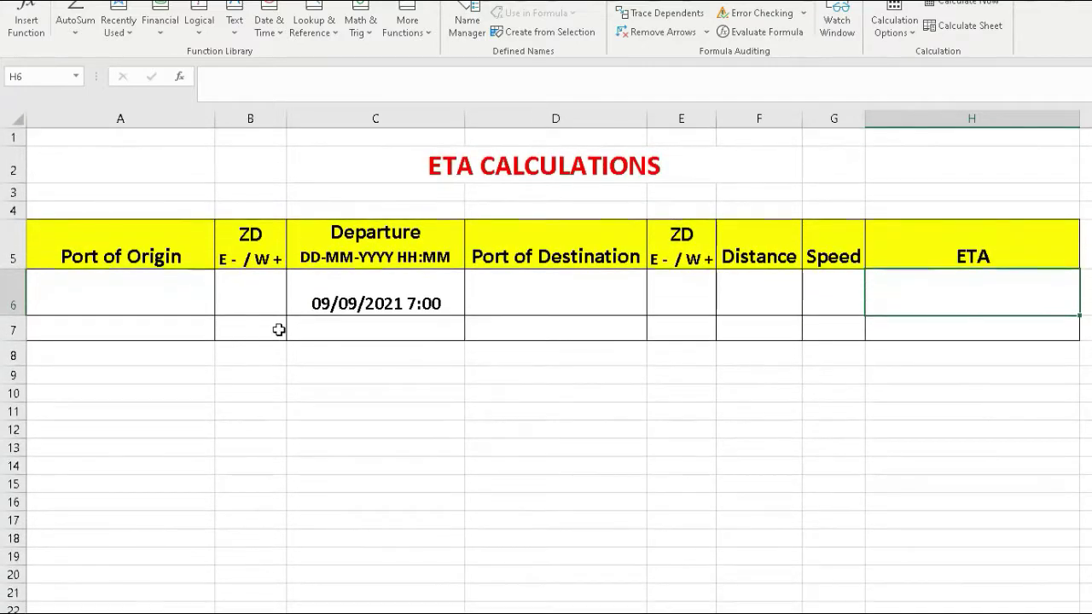
# Enter origin port Lagos with zone difference 0 in A6 and B6.
pyautogui.click(175, 295)
pyautogui.write('L')
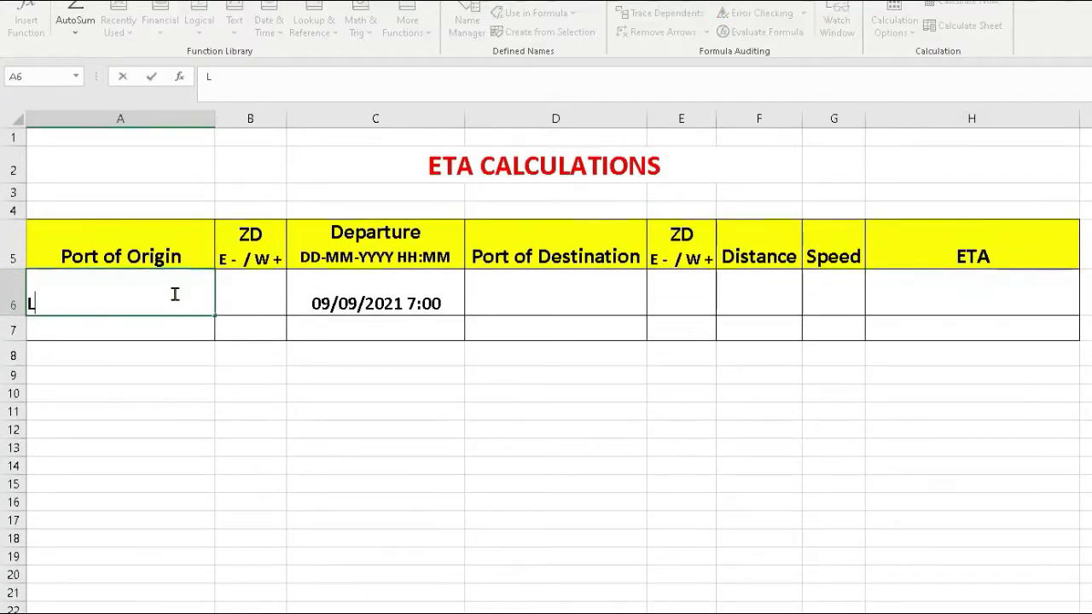
pyautogui.write('agos')
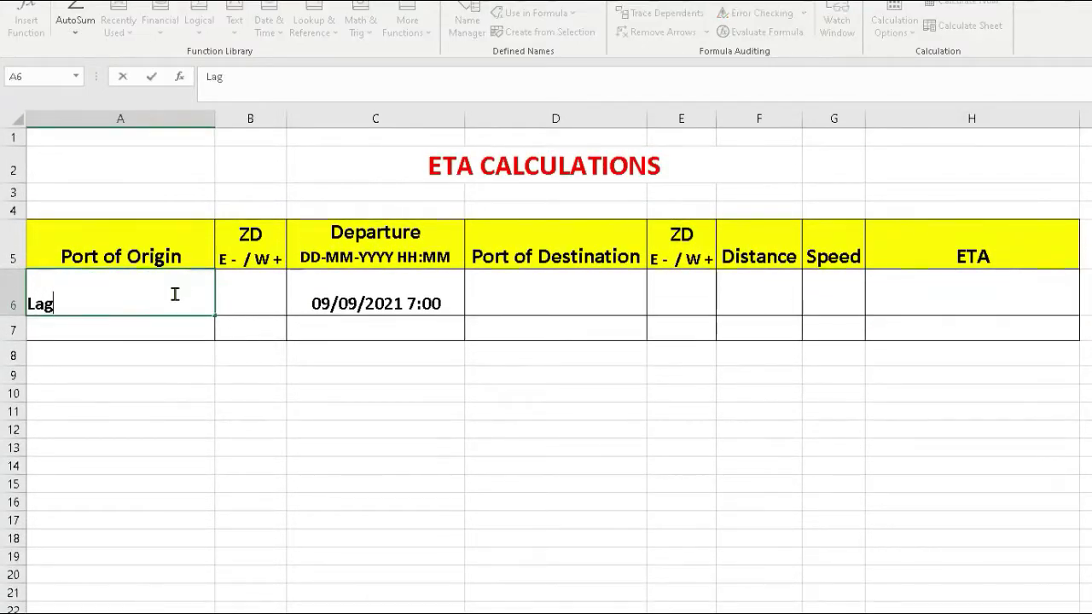
pyautogui.click(261, 287)
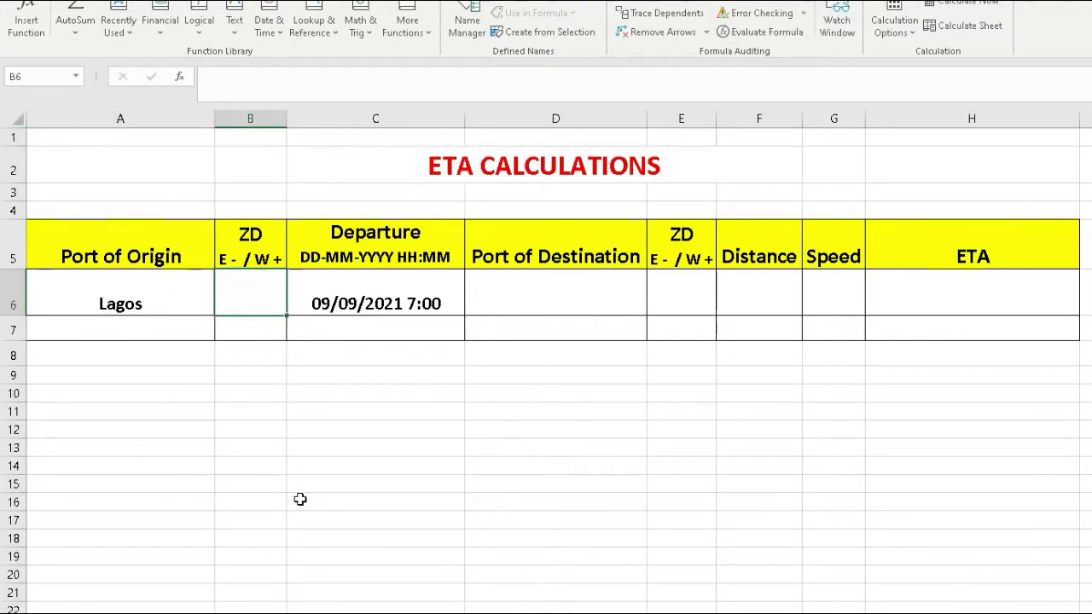
pyautogui.write('0')
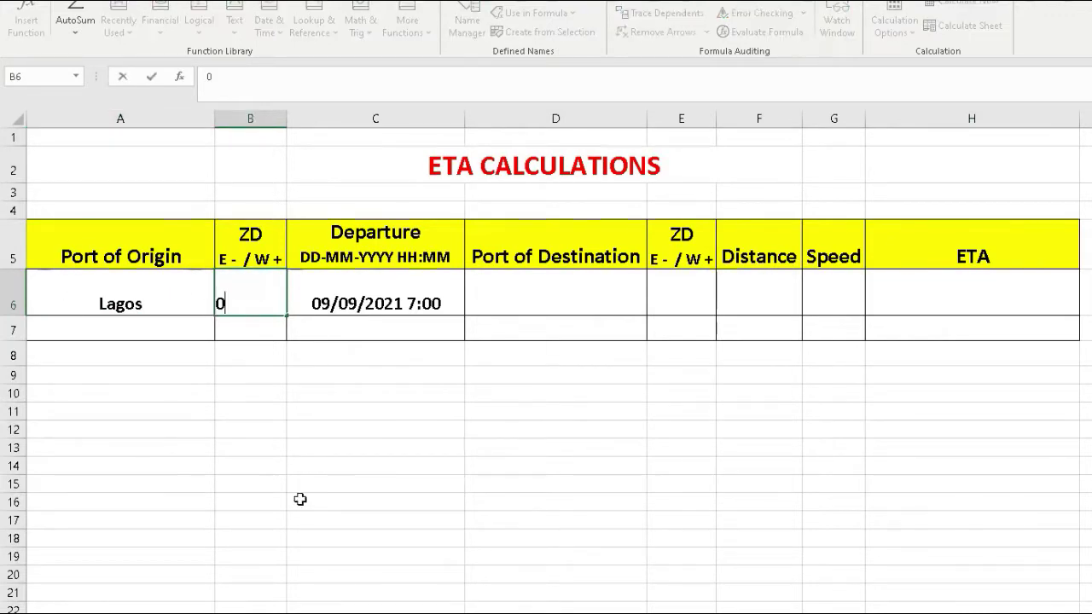
pyautogui.click(589, 301)
# Enter destination Chesapeake, zone difference 4, and distance 5010 in D6:F6.
pyautogui.write('Chesa')
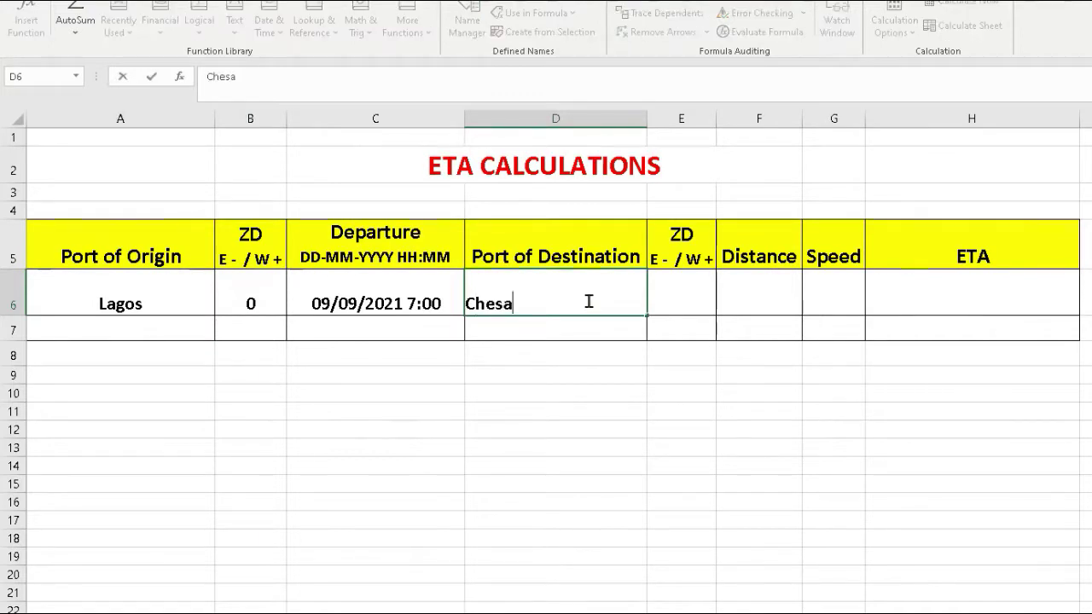
pyautogui.write('peake')
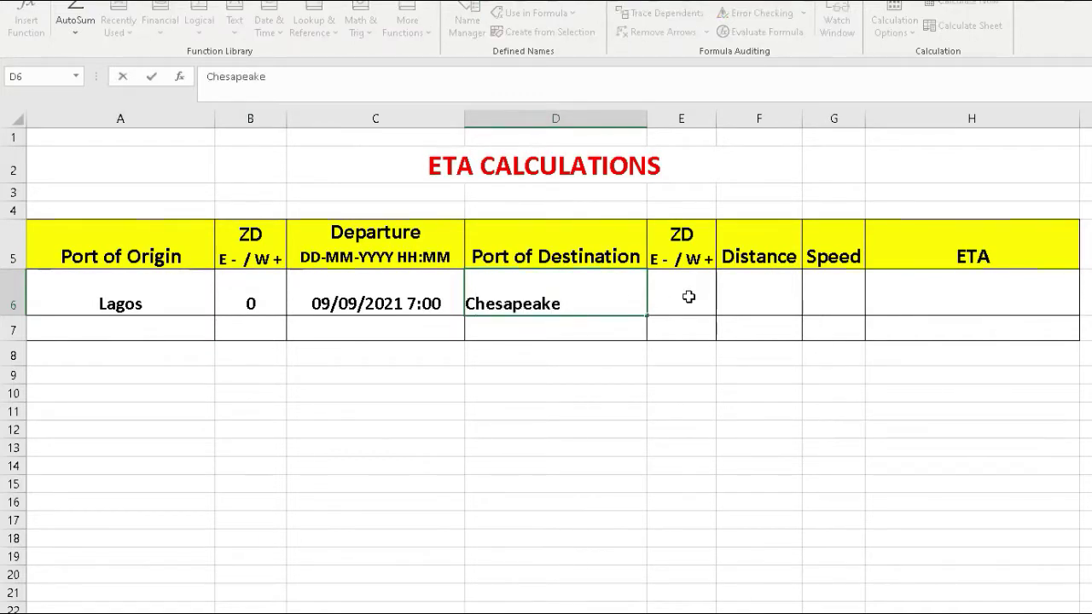
pyautogui.click(689, 296)
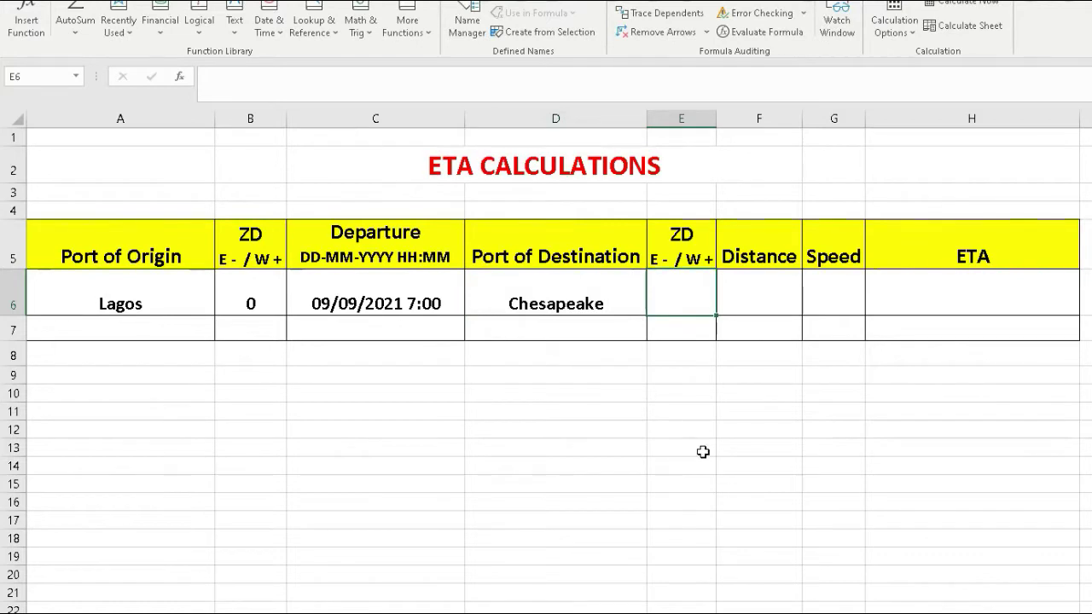
pyautogui.write('4')
pyautogui.click(765, 305)
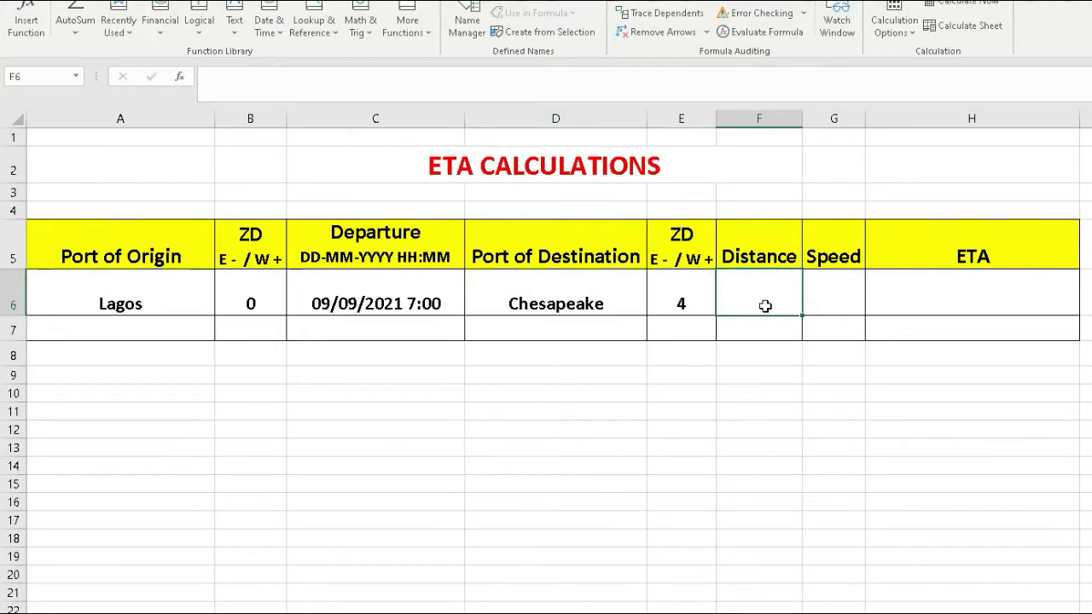
pyautogui.write('5010')
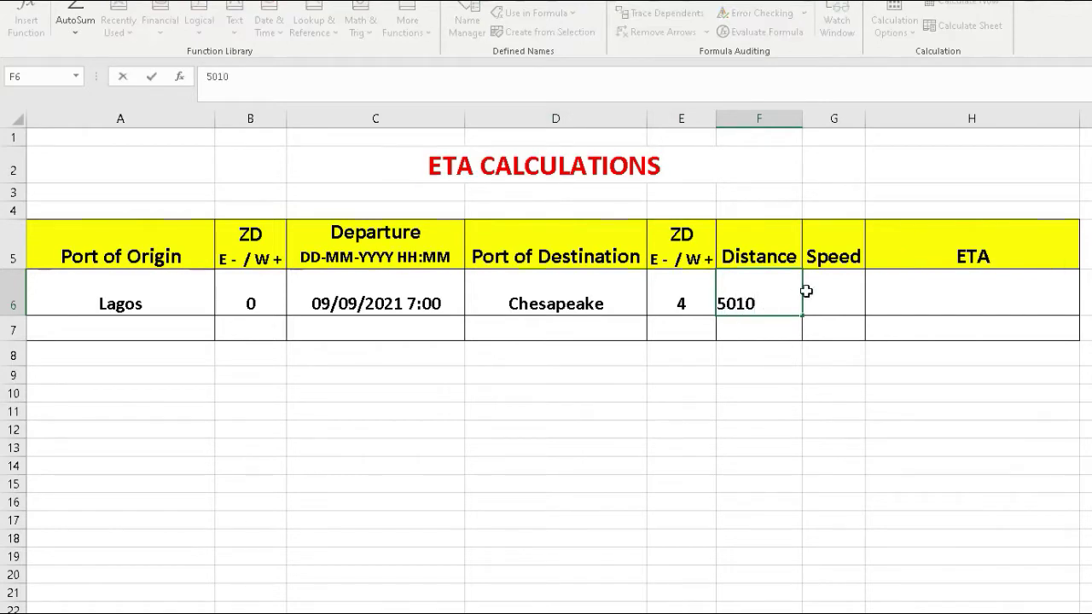
pyautogui.click(832, 291)
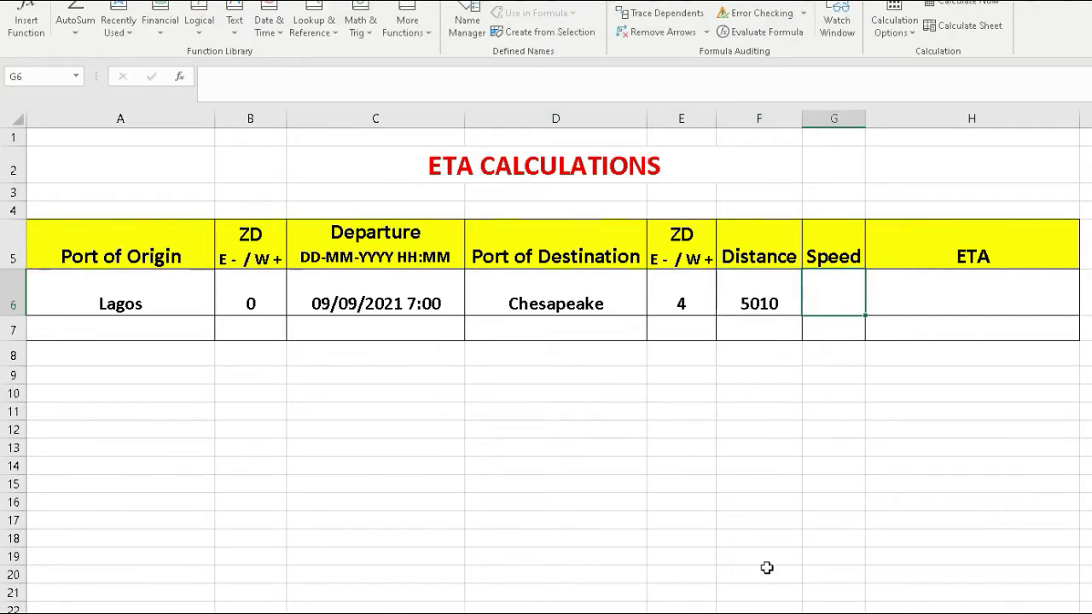
# Enter 14.5 as the Lagos–Chesapeake voyage's speed in G6.
pyautogui.write('1')
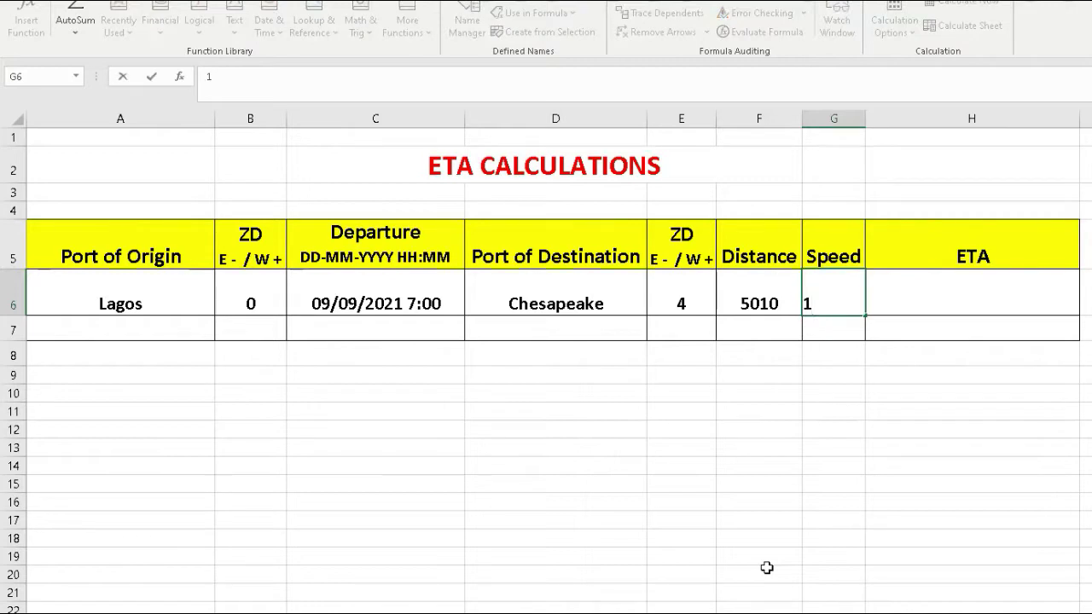
pyautogui.write('4.5')
pyautogui.press('Return')
pyautogui.click(967, 309)
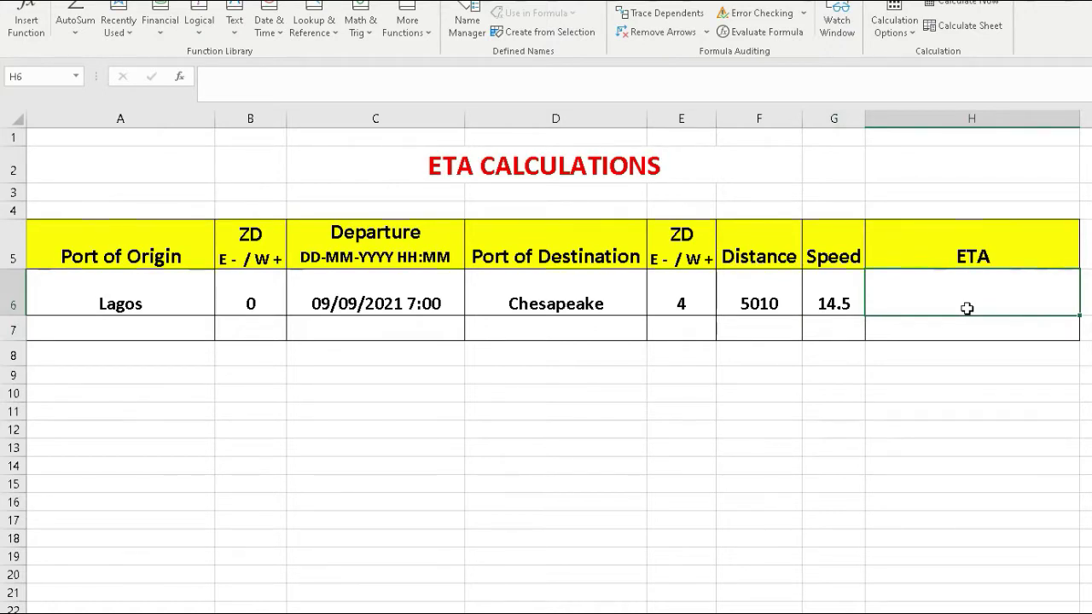
# Begin H6's formula as =C6+F6/G6, departure plus distance over speed.
pyautogui.write('=')
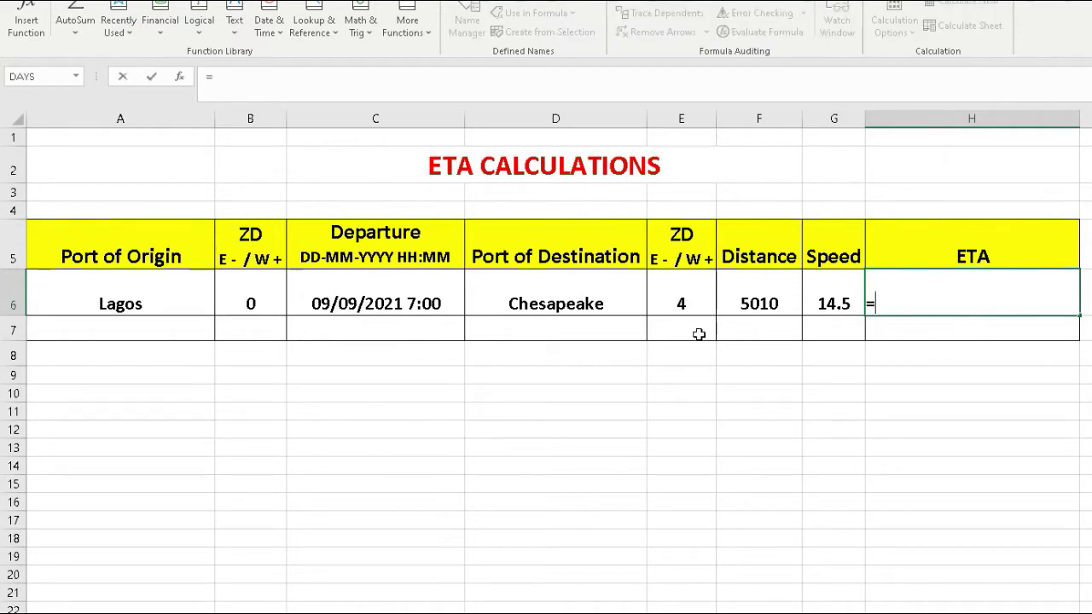
pyautogui.click(394, 301)
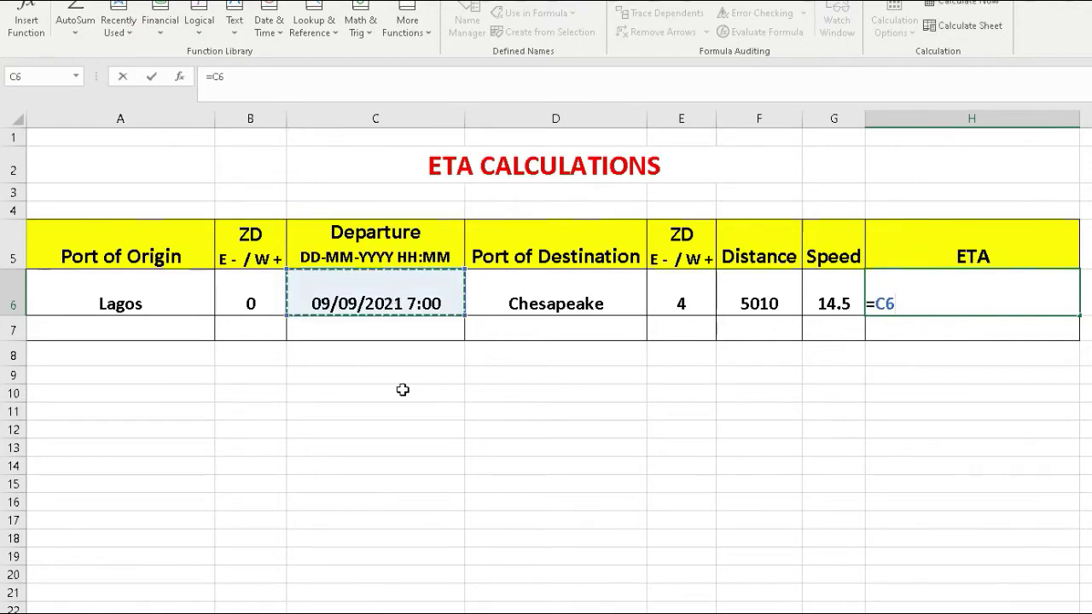
pyautogui.write('+')
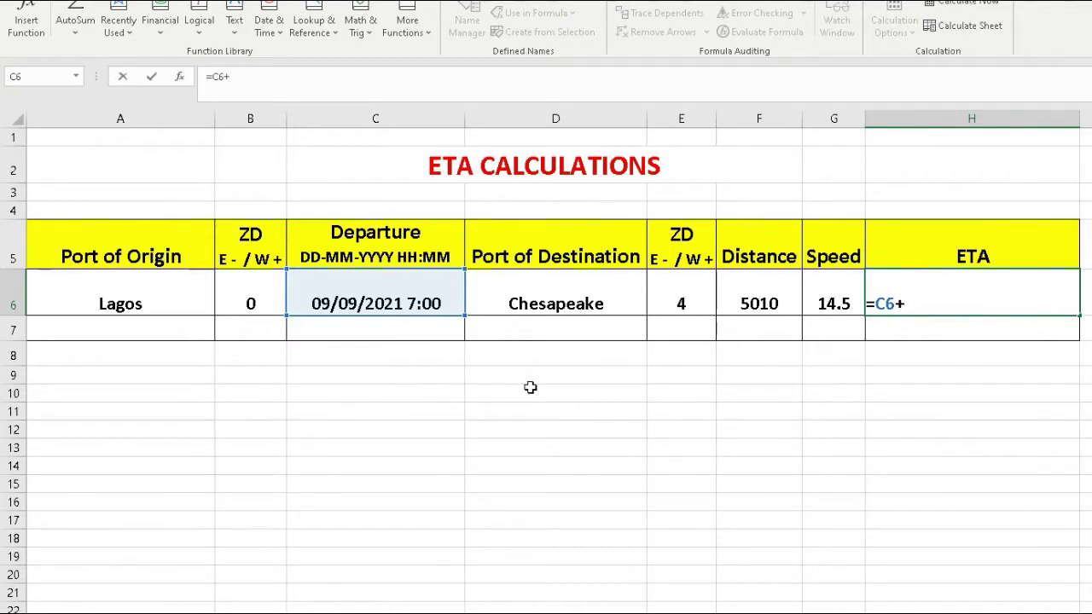
pyautogui.click(770, 298)
pyautogui.write('/')
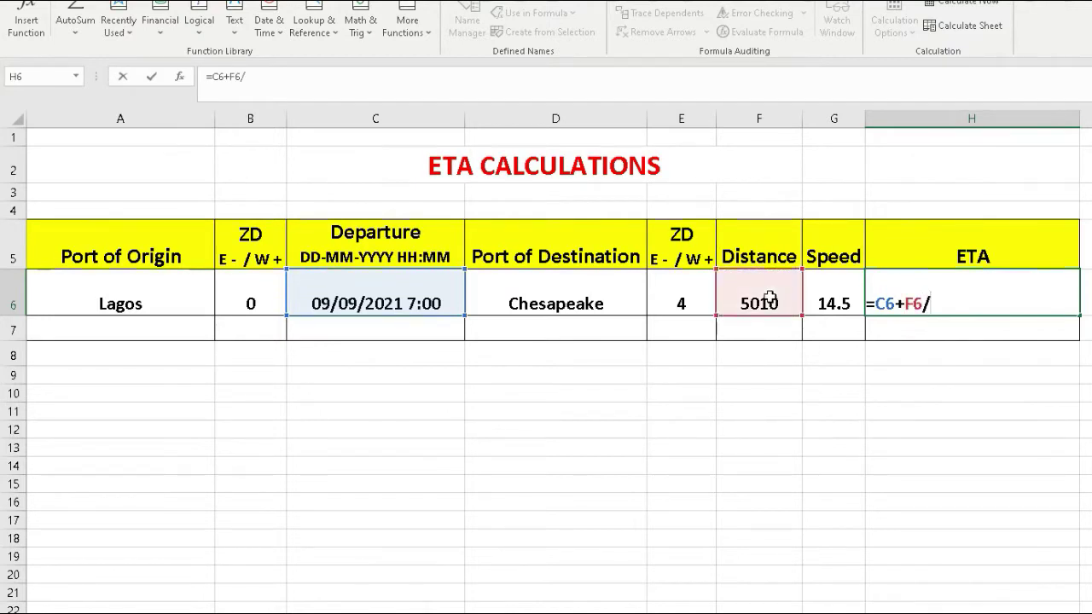
pyautogui.click(844, 297)
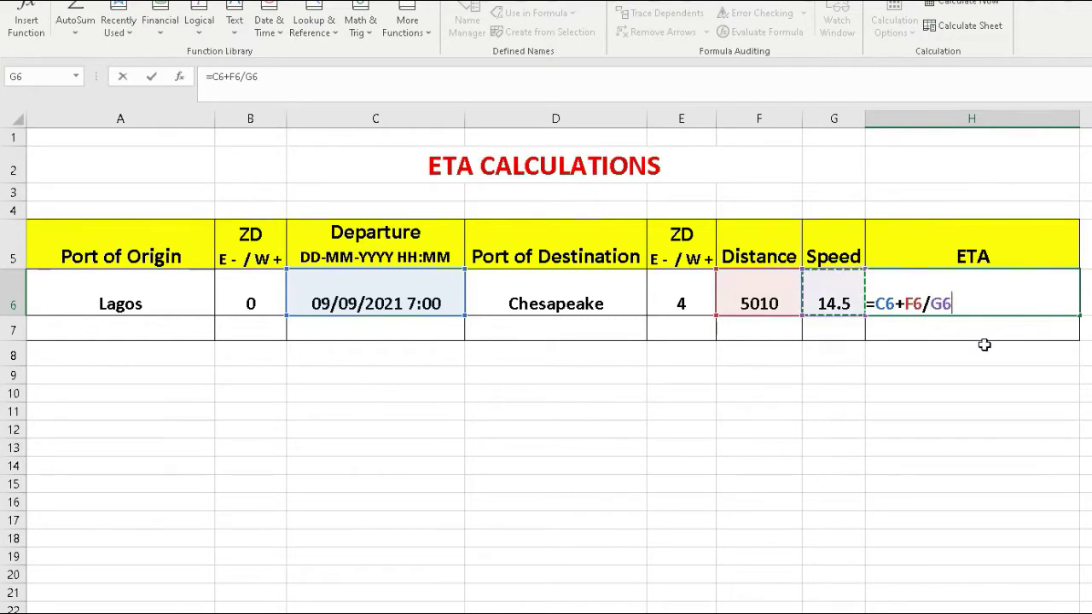
# Bracket F6/G6 and subtract the zone difference (E6-B6) in the formula.
pyautogui.click(908, 305)
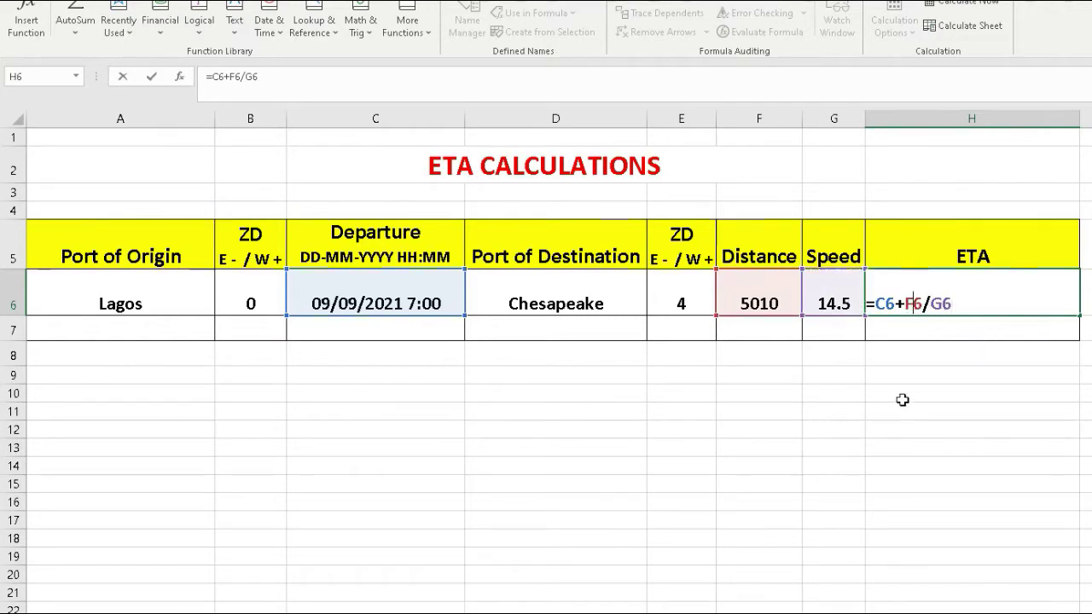
pyautogui.write('(')
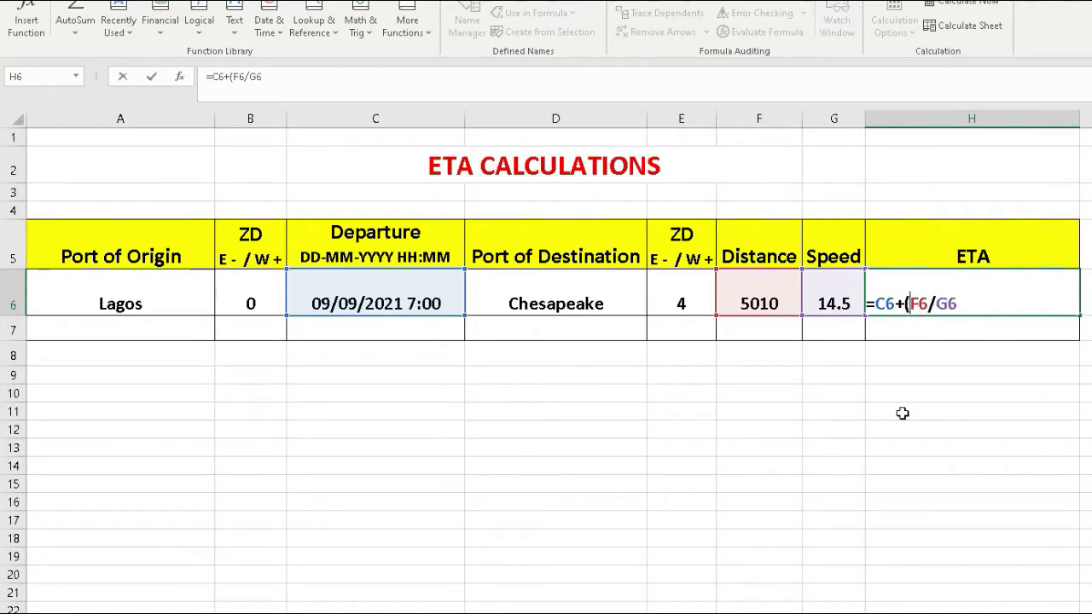
pyautogui.click(983, 298)
pyautogui.write(')-(')
pyautogui.click(677, 294)
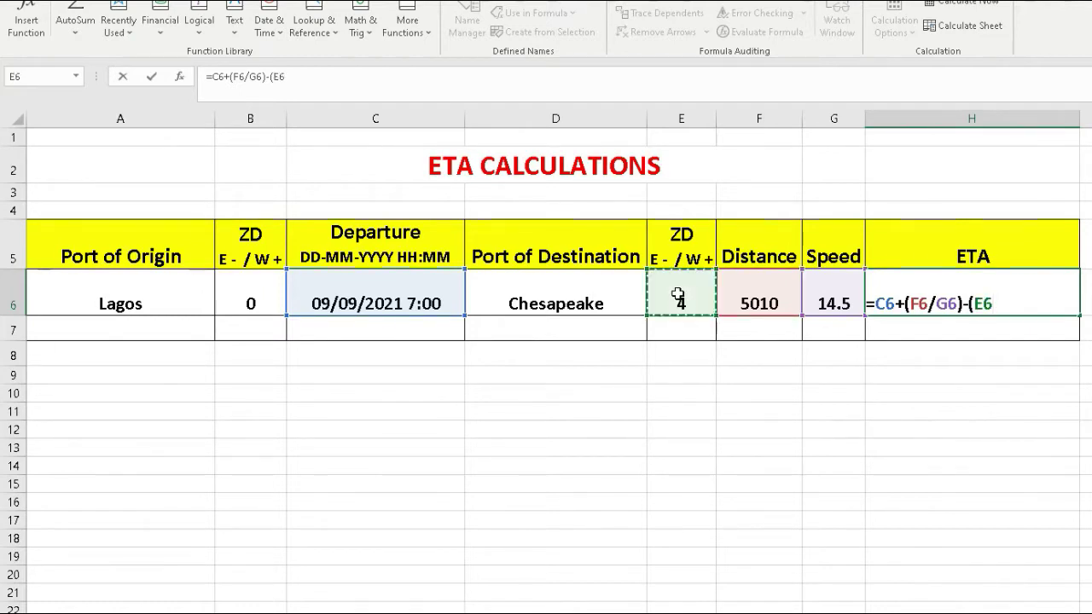
pyautogui.write('-')
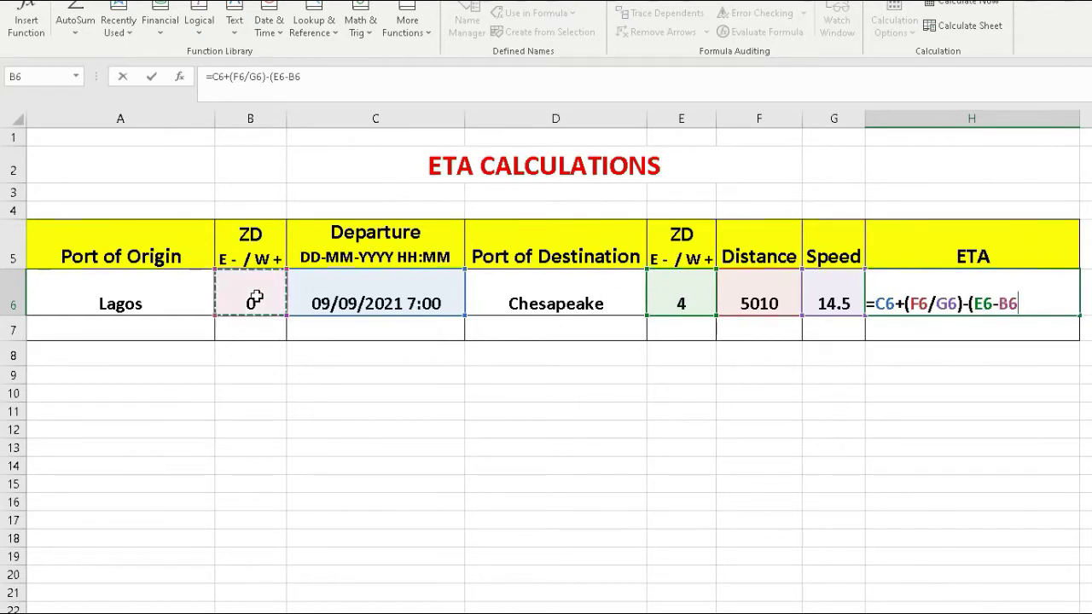
pyautogui.write(')')
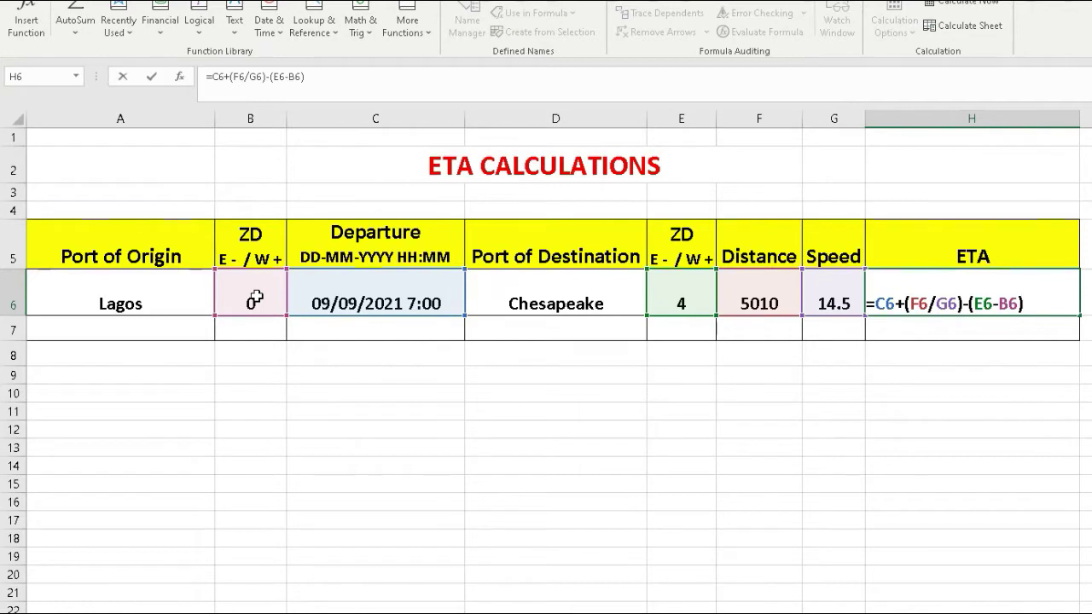
# Wrap the hours term in brackets, divide by 24, and commit =C6+((F6/G6)-(E6-B6))/24.
pyautogui.click(911, 301)
pyautogui.write('(')
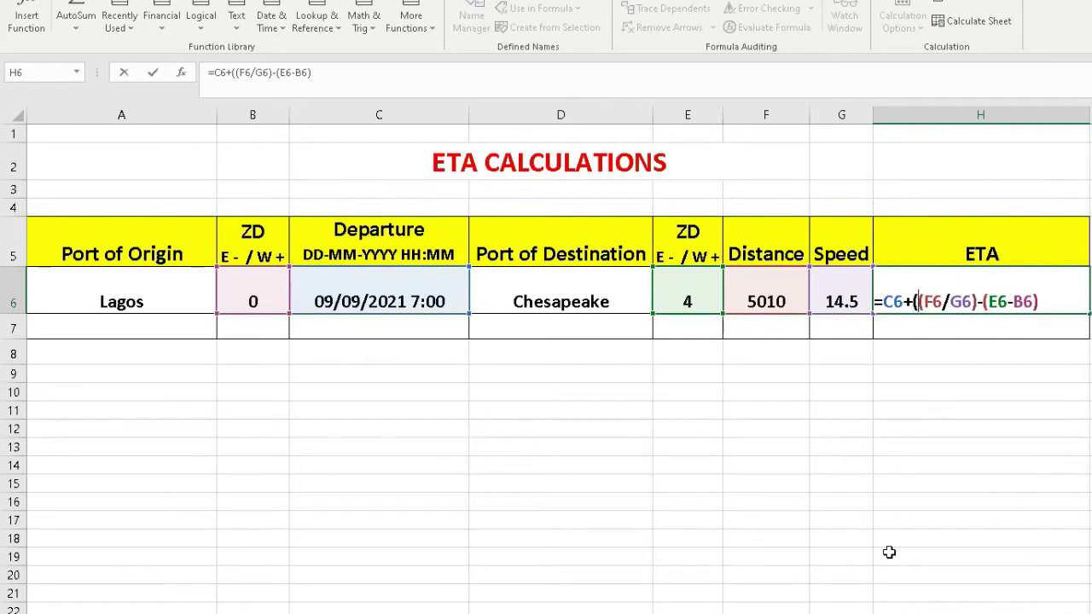
pyautogui.click(1049, 302)
pyautogui.write(')/24')
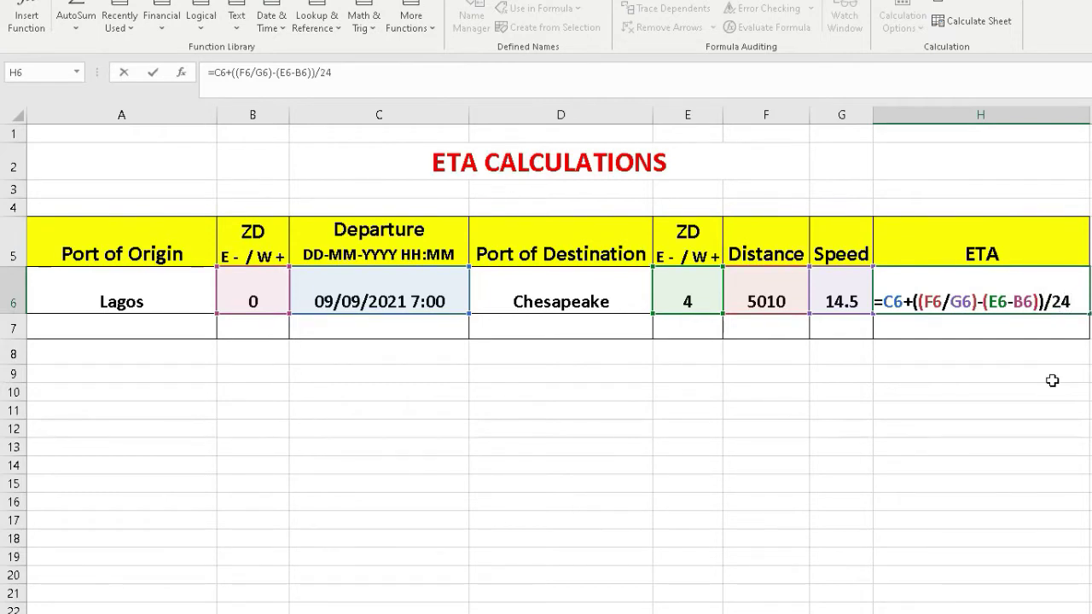
pyautogui.press('Return')
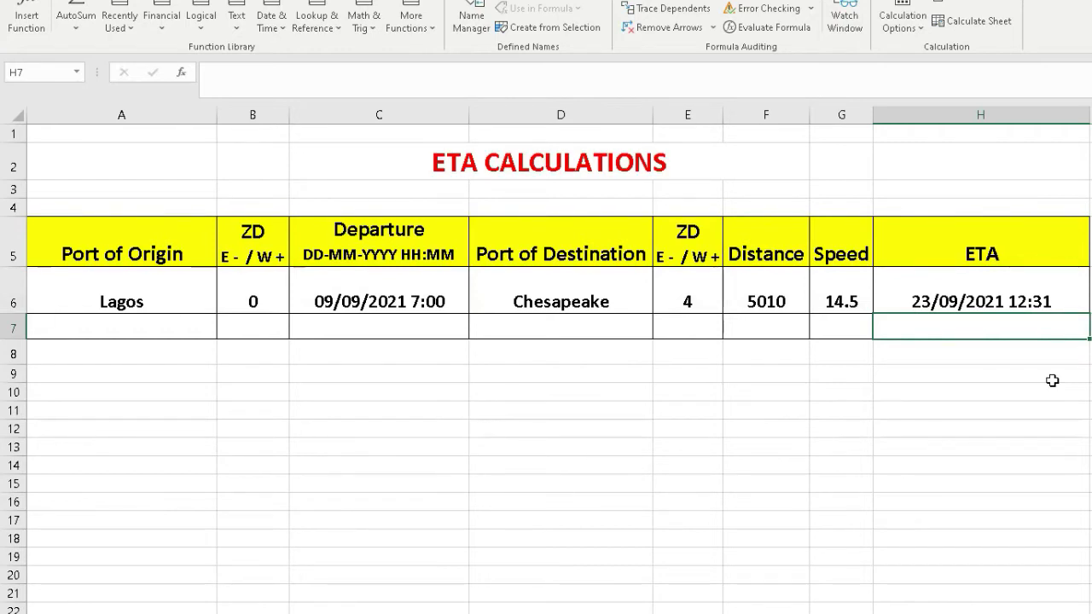
# Update G6 to 15, F6 to 5030 and B6 to -1, recalculating the ETA.
pyautogui.click(840, 300)
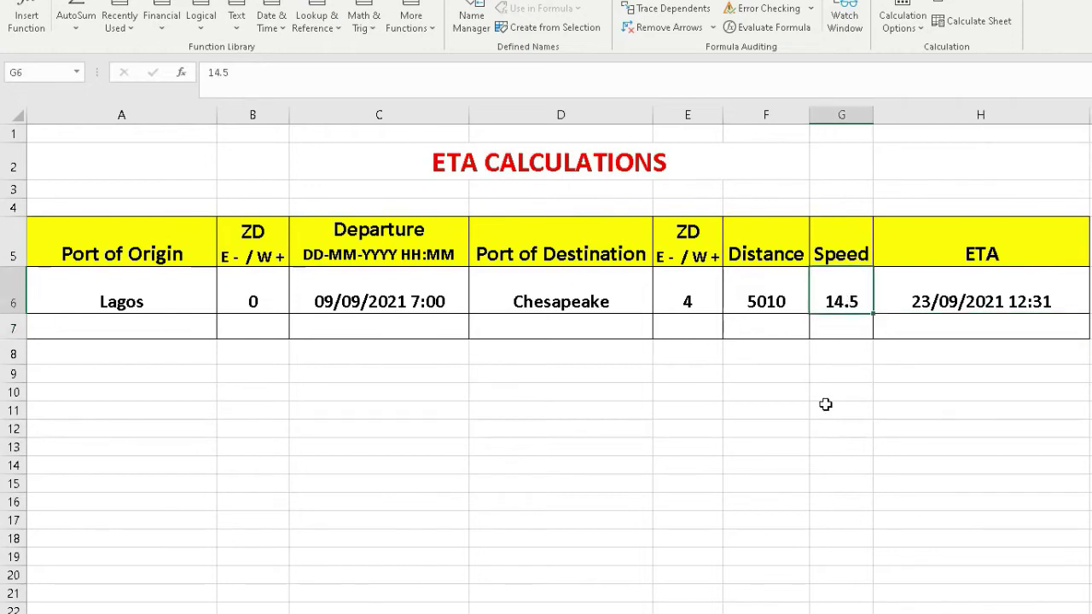
pyautogui.write('15')
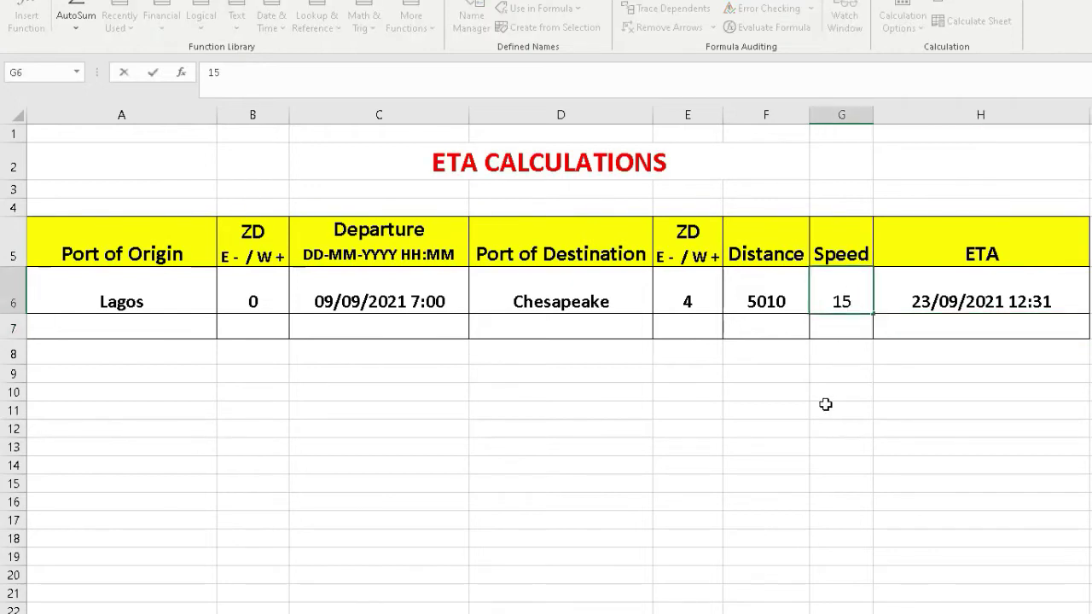
pyautogui.press('Return')
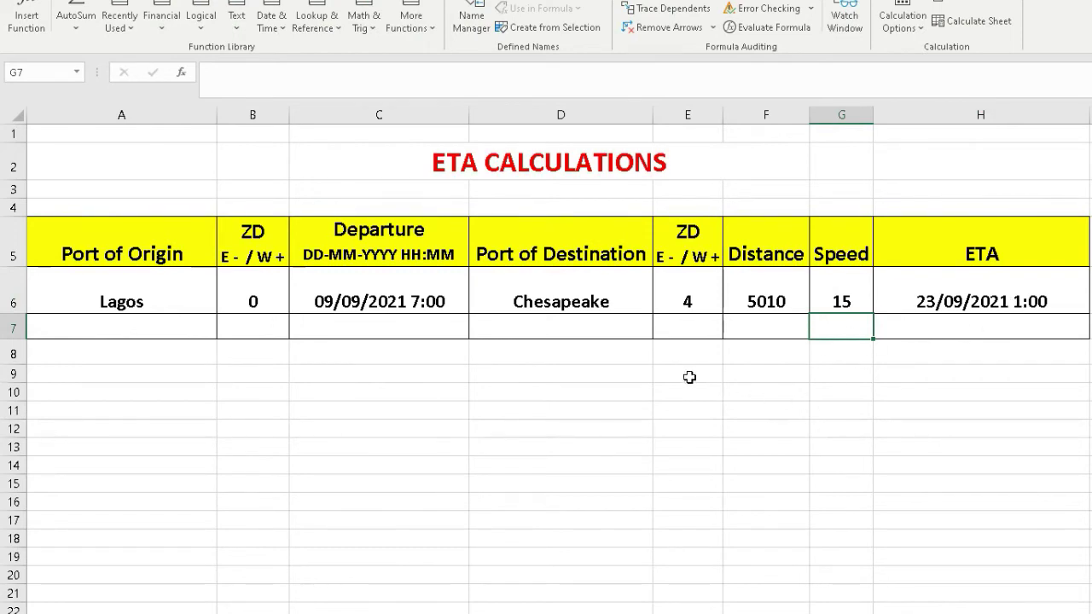
pyautogui.click(765, 301)
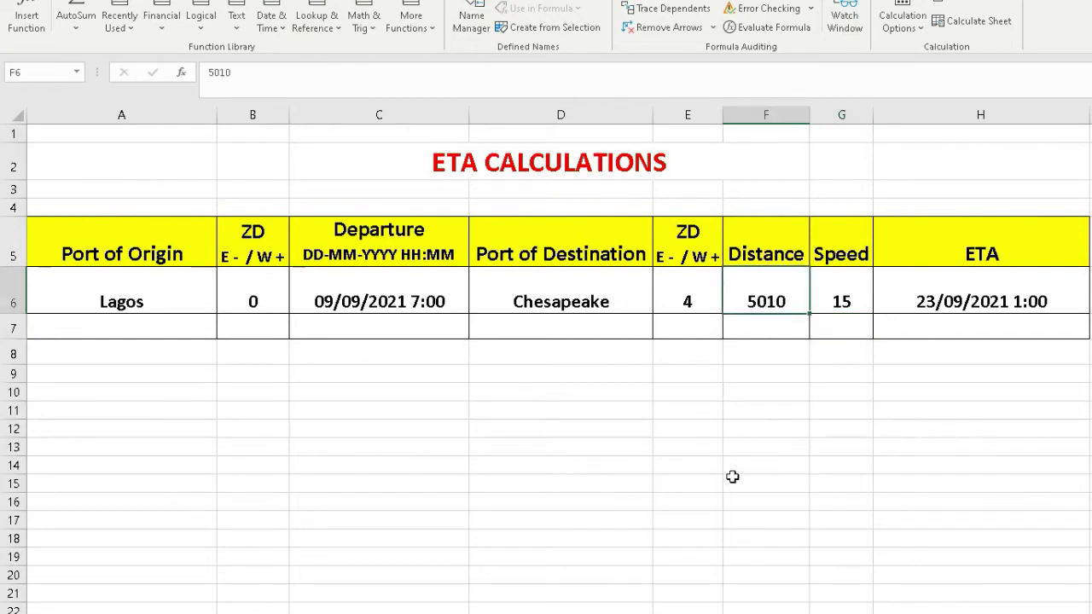
pyautogui.write('5030')
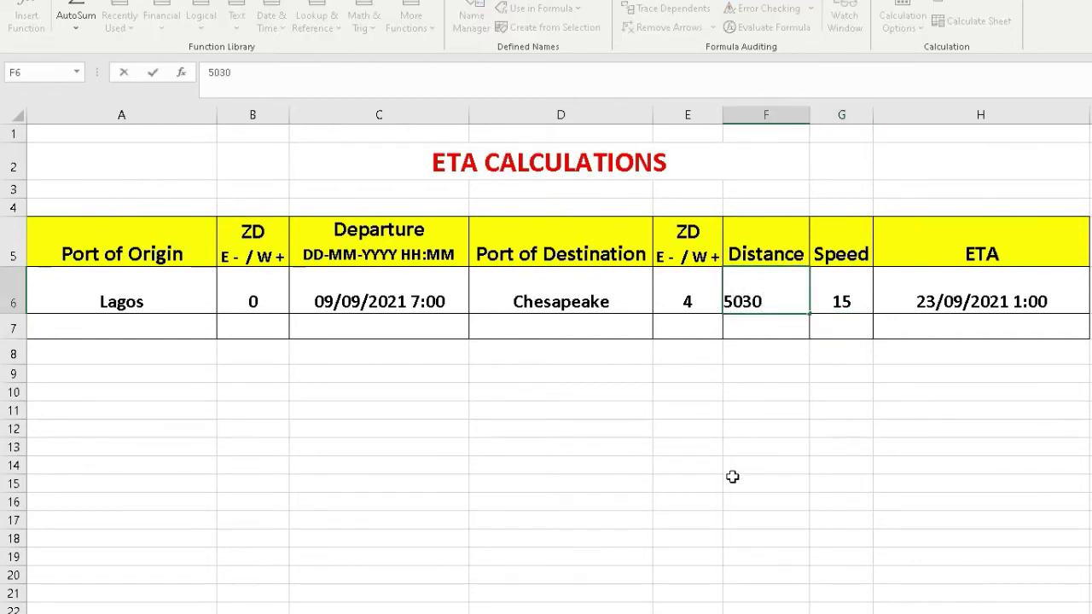
pyautogui.press('Return')
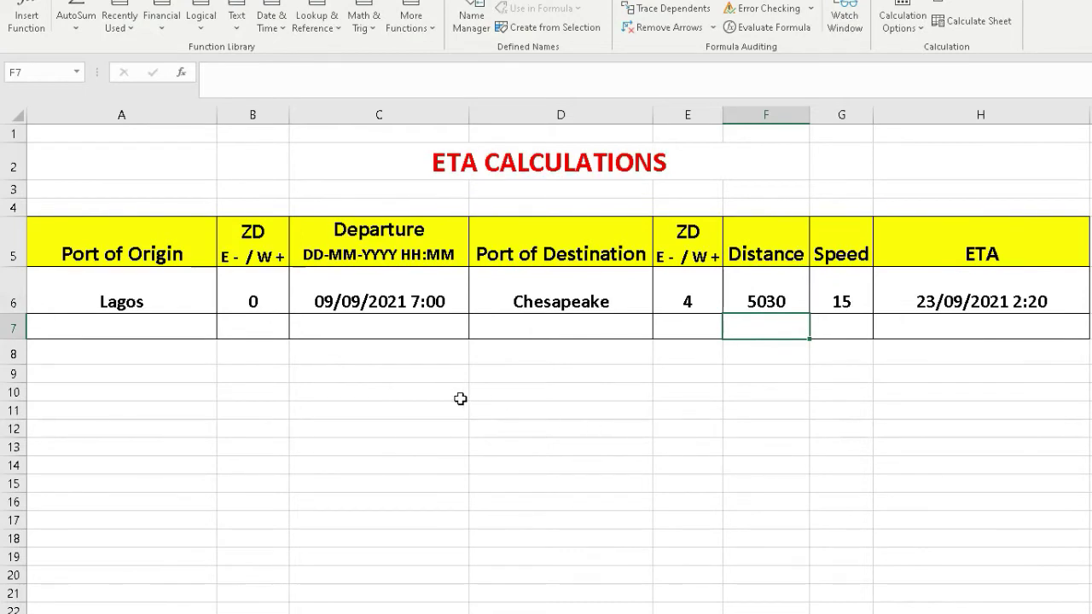
pyautogui.click(252, 300)
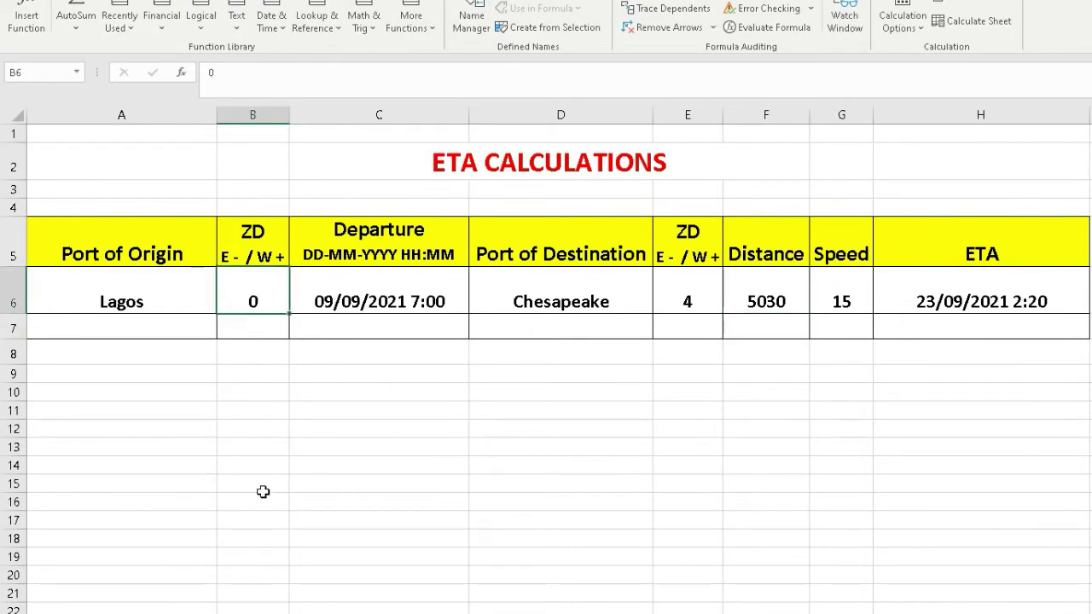
pyautogui.write('-1')
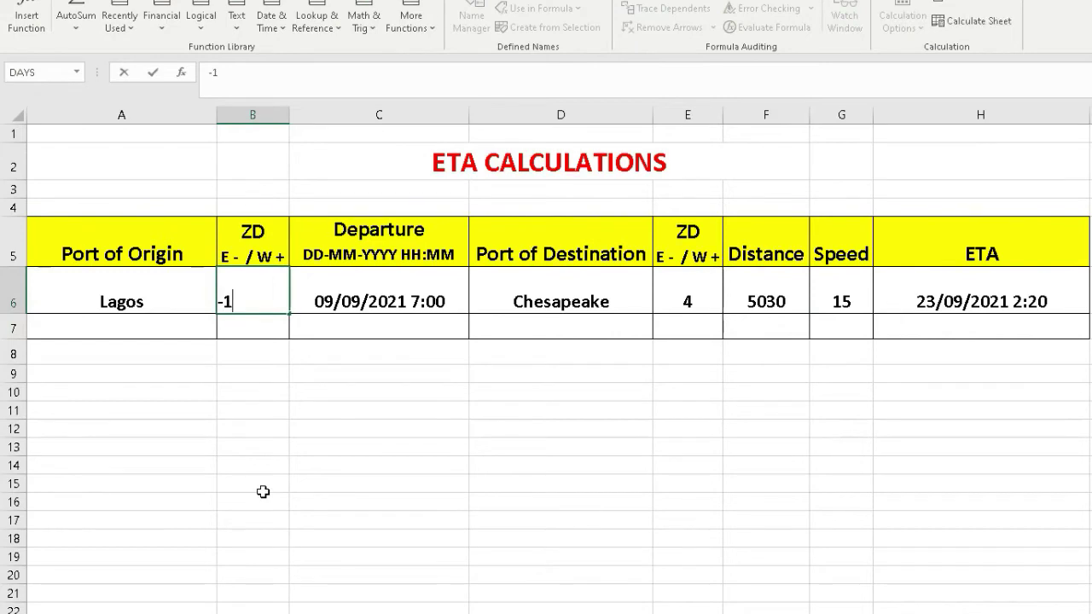
pyautogui.press('Return')
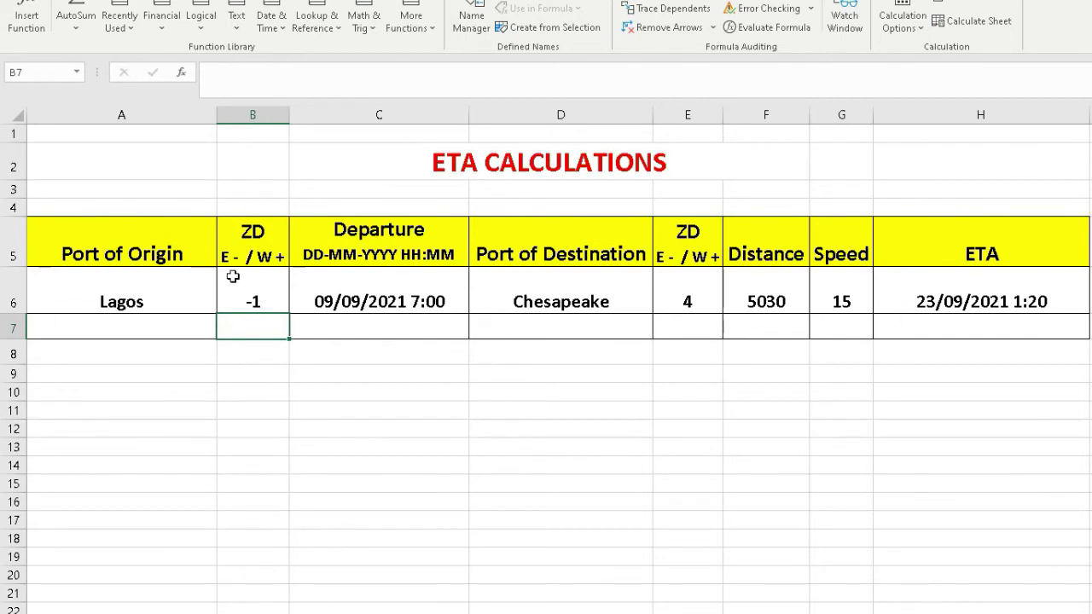
# Fill row A6:H6 down into row 7 to create the second voyage.
pyautogui.moveTo(142, 288); pyautogui.dragTo(989, 292)
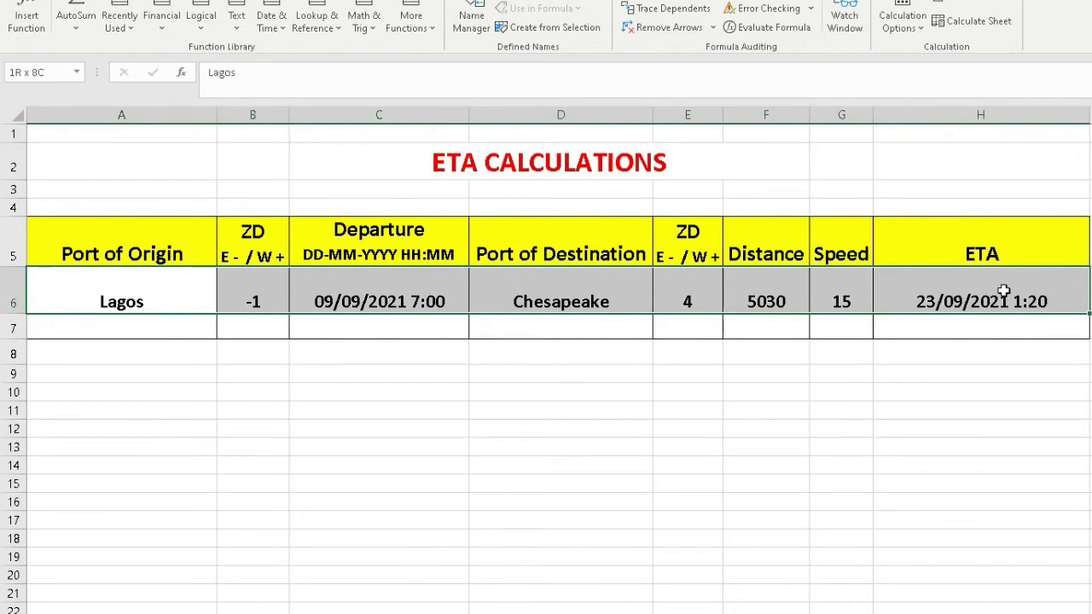
pyautogui.moveTo(1087, 313); pyautogui.dragTo(1083, 341)
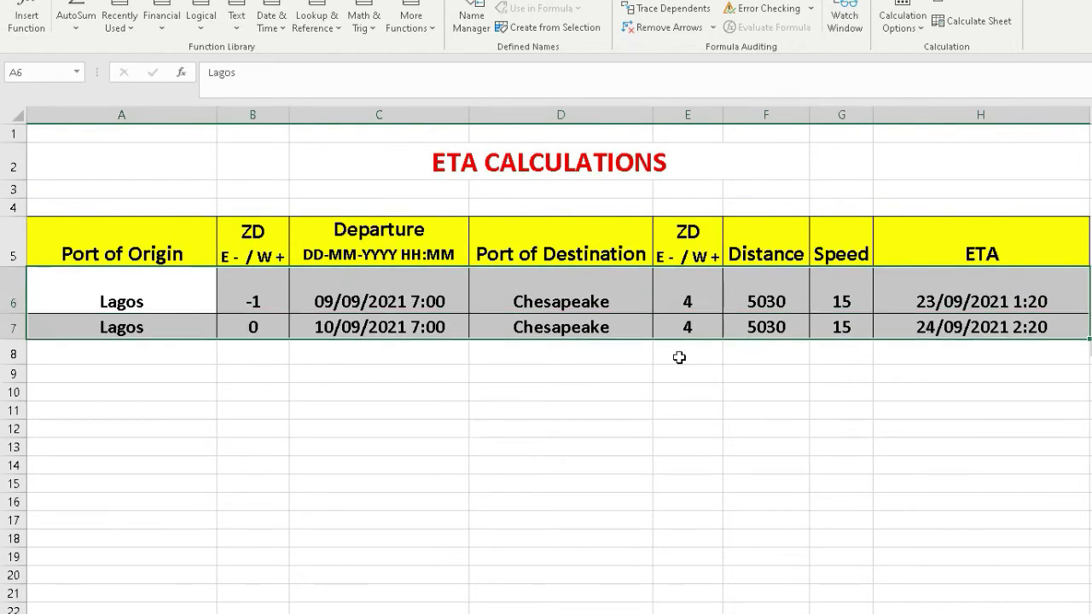
pyautogui.click(269, 325)
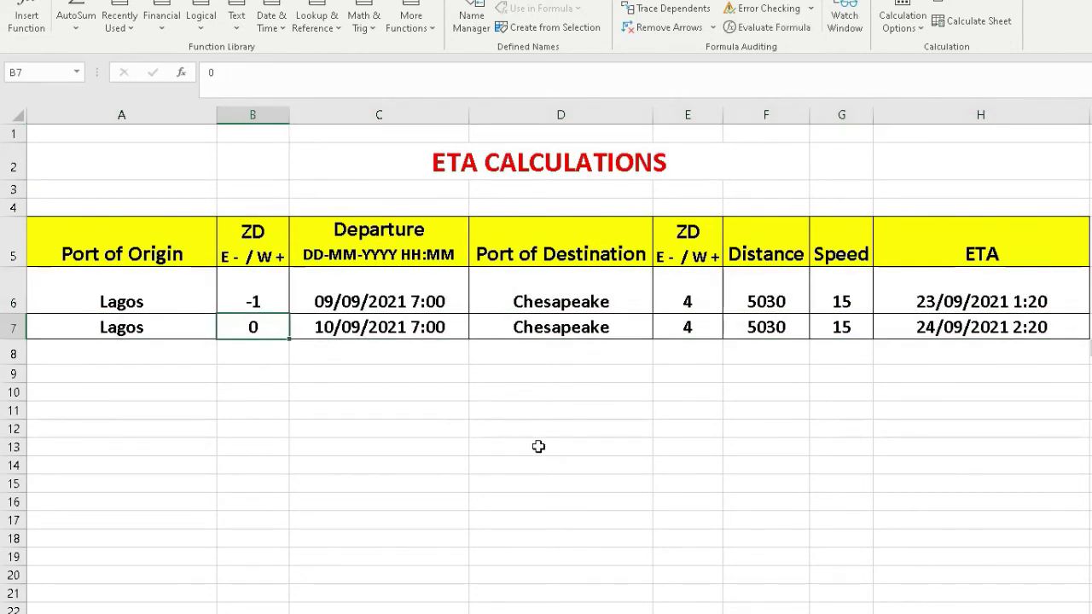
# Set the second voyage's speed in G7 to 16, giving ETA 23/09/2021 5:22.
pyautogui.click(842, 325)
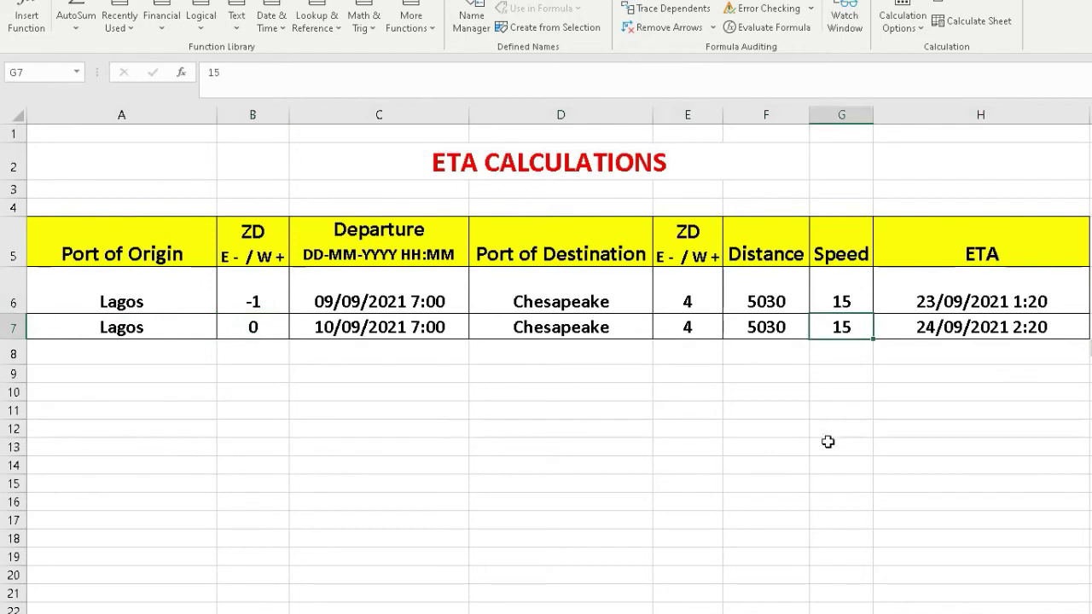
pyautogui.write('16')
pyautogui.press('Return')
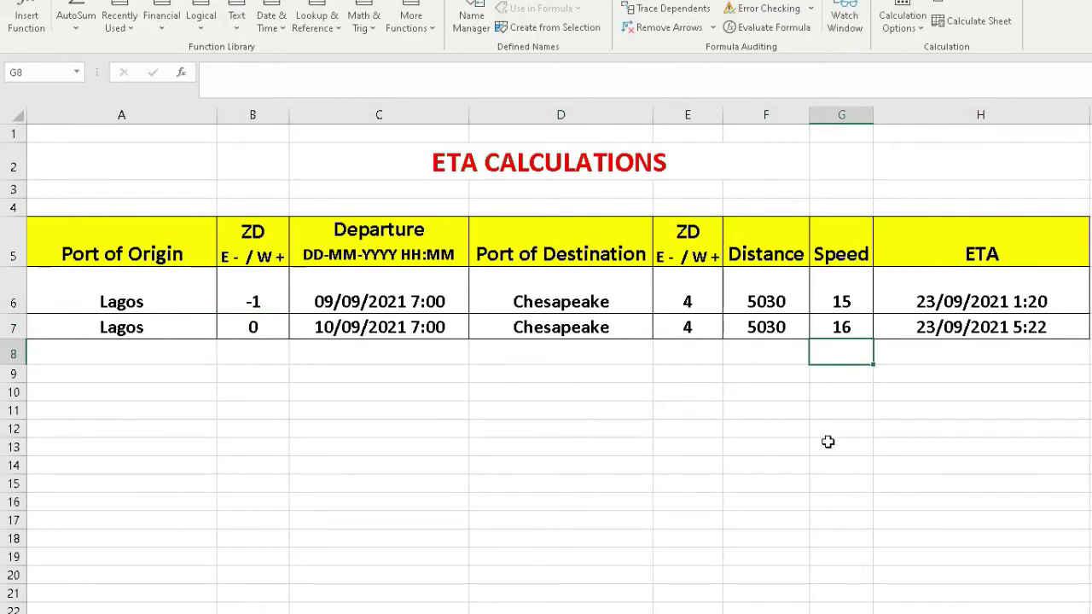